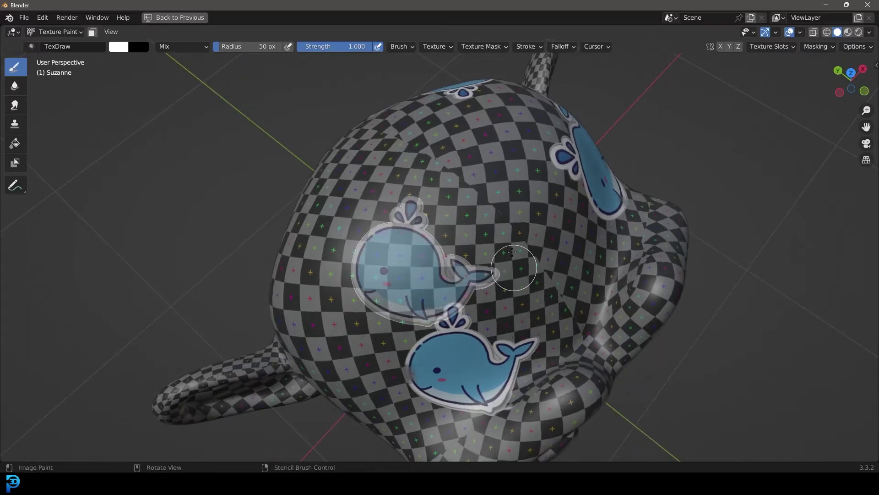
# Step: Place the whale stencil over a bare area of the head's crown and paint it onto the surface
pyautogui.moveTo(507, 261); pyautogui.dragTo(432, 279, button='middle')
pyautogui.moveTo(433, 278); pyautogui.dragTo(447, 249, button='right')
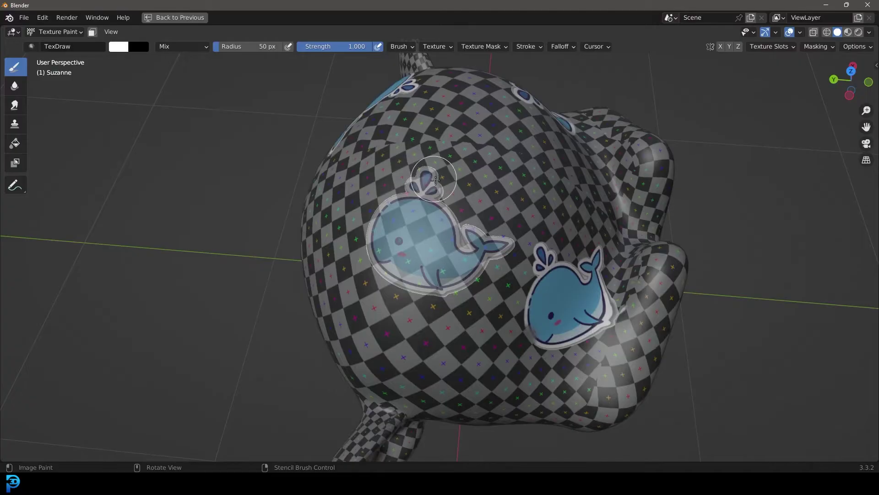
pyautogui.keyDown('shift'); pyautogui.moveTo(461, 263); pyautogui.dragTo(483, 258, button='right'); pyautogui.keyUp('shift')
pyautogui.moveTo(522, 295); pyautogui.dragTo(515, 303, button='right')
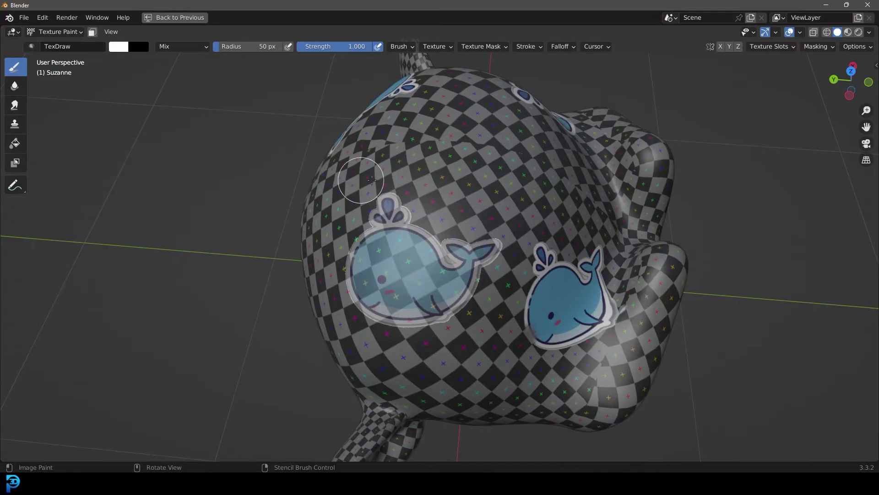
pyautogui.moveTo(361, 180)
pyautogui.mouseDown()
pyautogui.moveTo(366, 289)
pyautogui.moveTo(426, 321)
pyautogui.moveTo(437, 314)
pyautogui.mouseUp()
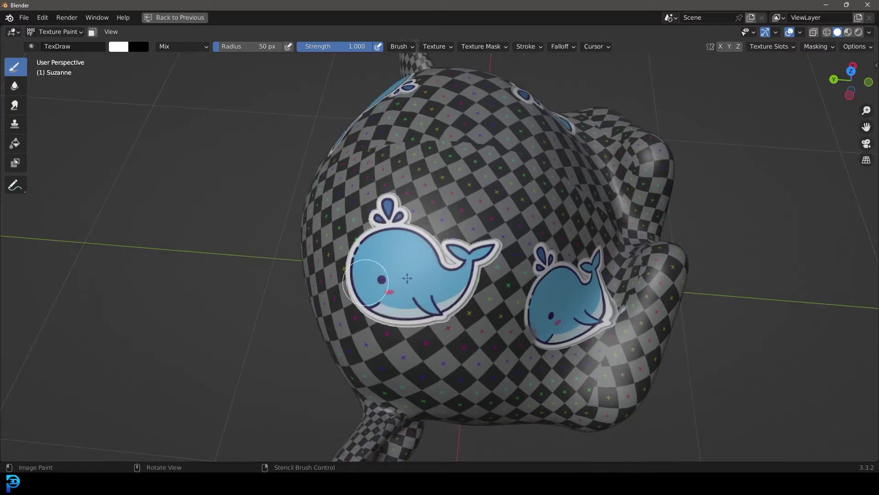
# Step: Examine the whale stickers painted around the monkey head from the front, the side and above
pyautogui.moveTo(507, 357)
pyautogui.mouseDown(button='middle')
pyautogui.moveTo(546, 363)
pyautogui.moveTo(456, 296)
pyautogui.mouseUp(button='middle')
pyautogui.scroll(-2, 546, 362)
pyautogui.scroll(3, 455, 295)
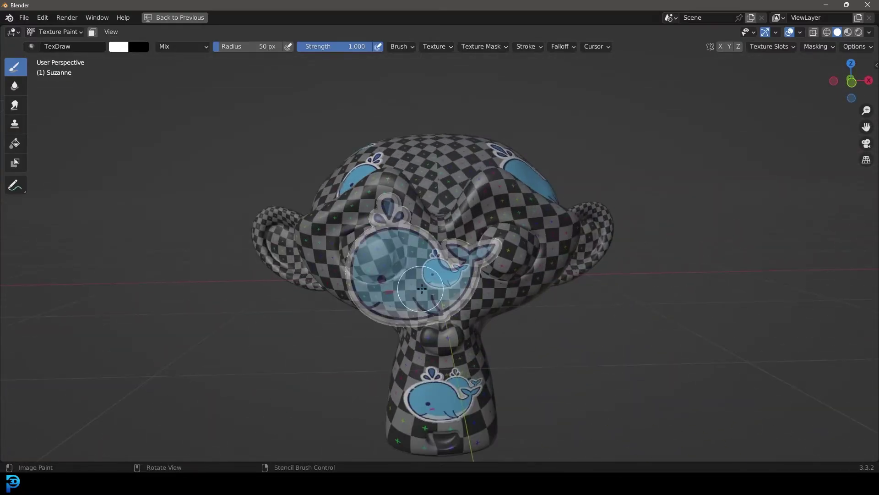
pyautogui.moveTo(438, 256); pyautogui.dragTo(408, 268, button='middle')
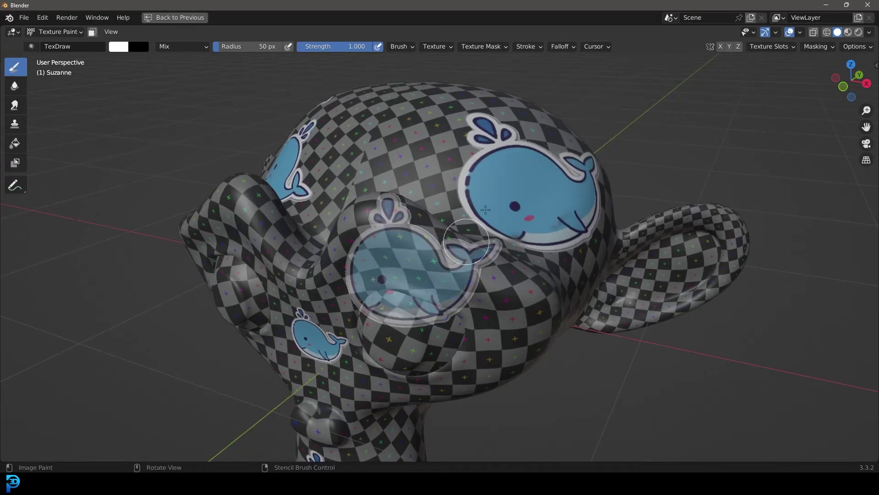
pyautogui.moveTo(433, 250); pyautogui.dragTo(477, 207, button='middle')
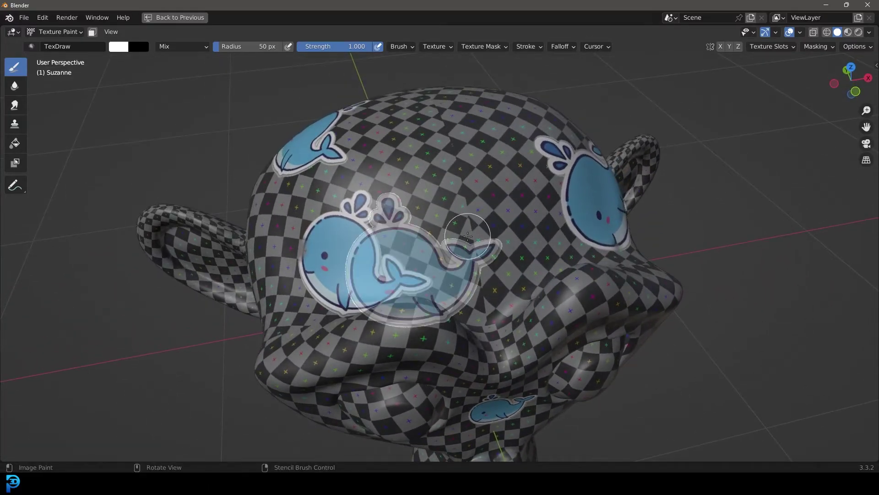
pyautogui.moveTo(477, 207); pyautogui.dragTo(472, 184, button='middle')
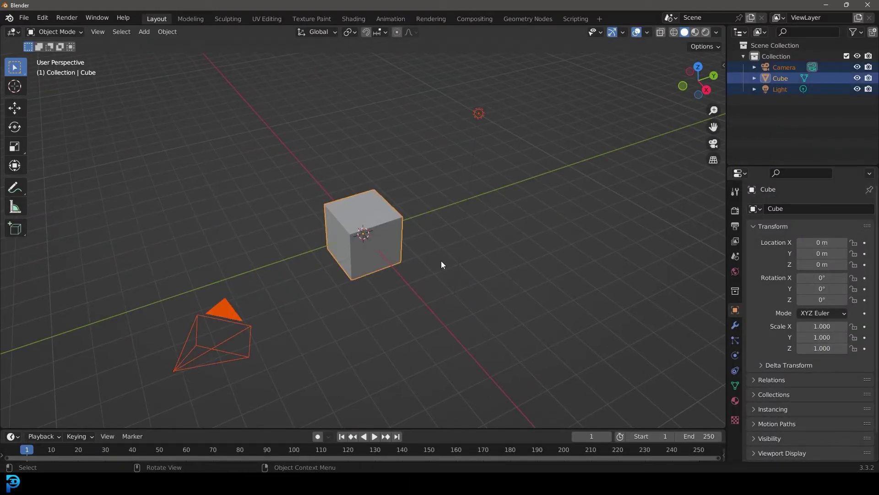
# Step: Delete the default cube, camera and light, and add a Monkey mesh in their place
pyautogui.press('Delete')
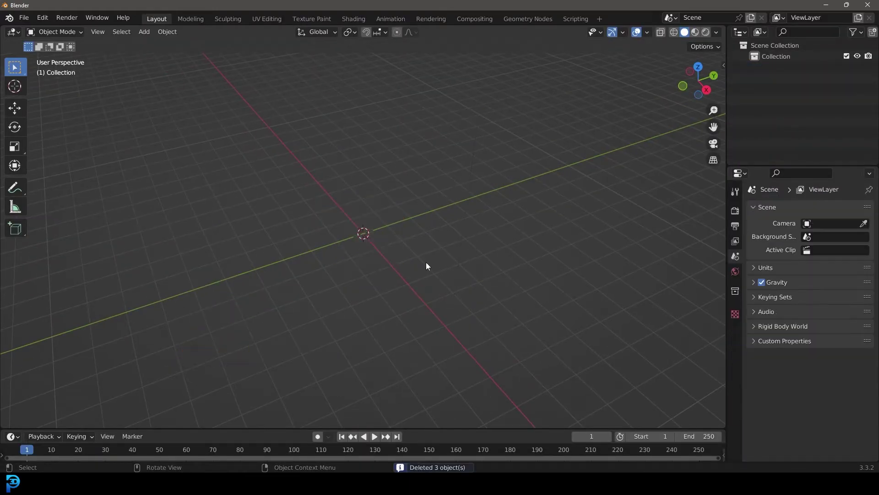
pyautogui.hotkey('shift', 'a')
pyautogui.moveTo(425, 266)
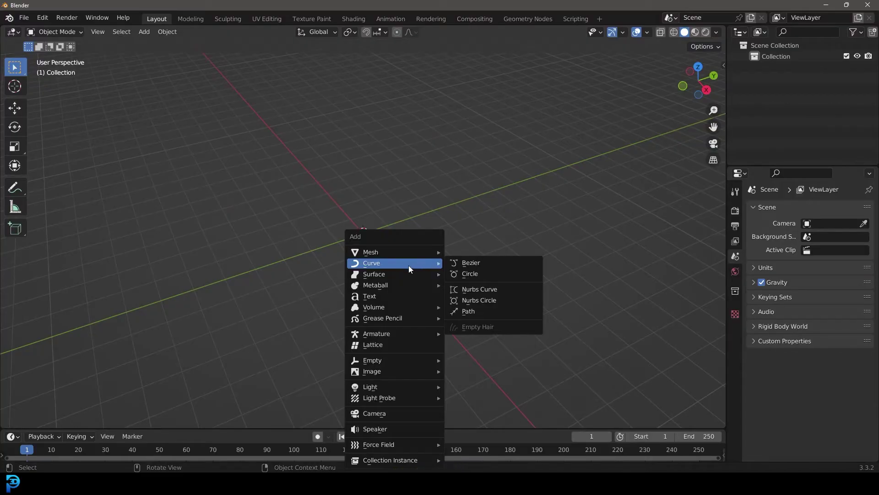
pyautogui.moveTo(372, 251)
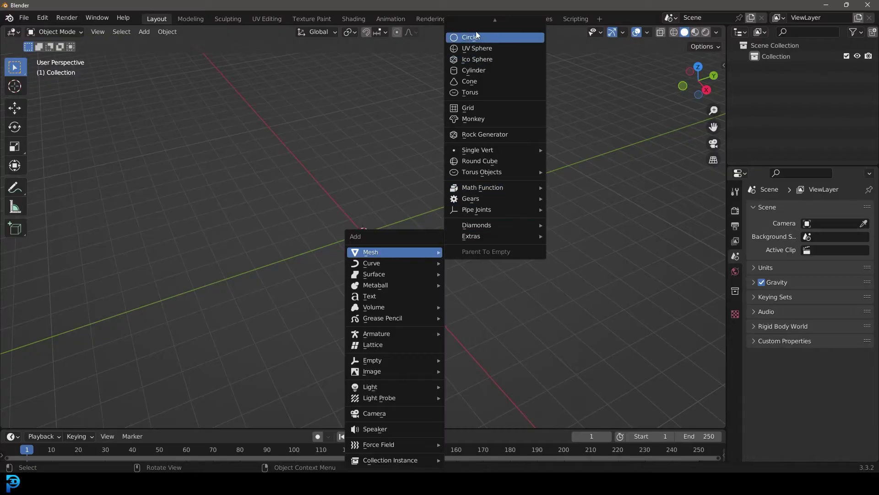
pyautogui.moveTo(486, 21)
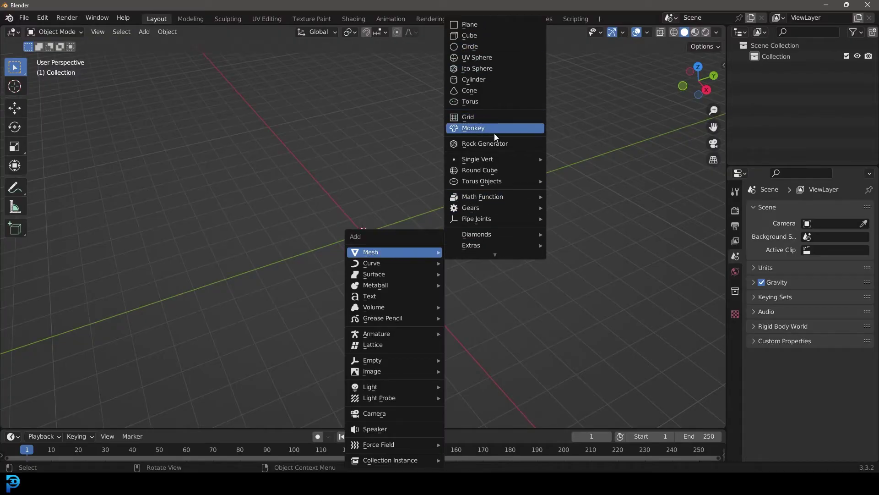
pyautogui.click(480, 131)
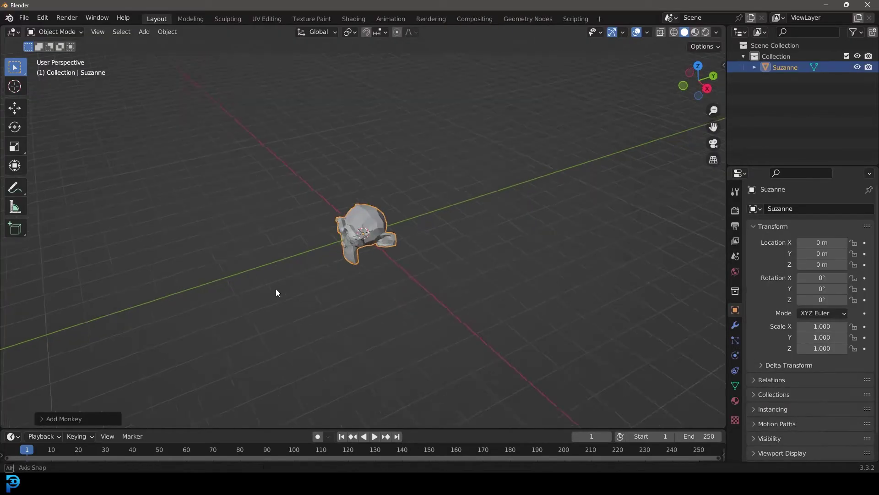
pyautogui.moveTo(275, 290); pyautogui.dragTo(366, 275, button='middle')
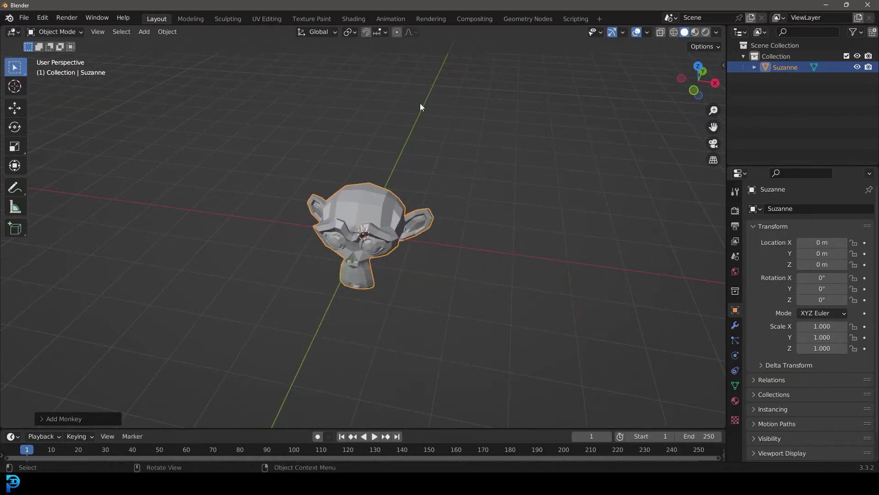
# Step: Inspect the monkey's UV layout in the UV Editing workspace with all islands selected, and return to the Layout workspace
pyautogui.click(267, 18)
pyautogui.scroll(5, 614, 274)
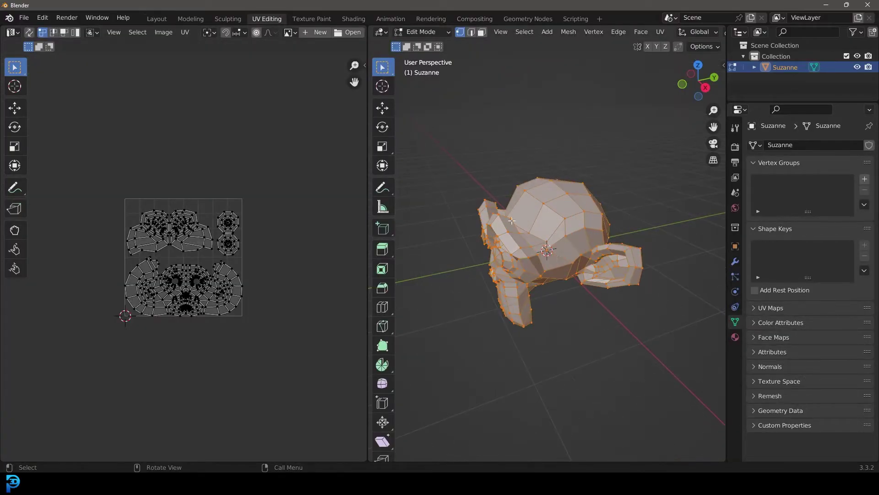
pyautogui.scroll(5, 147, 289)
pyautogui.scroll(-3, 69, 151)
pyautogui.moveTo(56, 123); pyautogui.dragTo(293, 380)
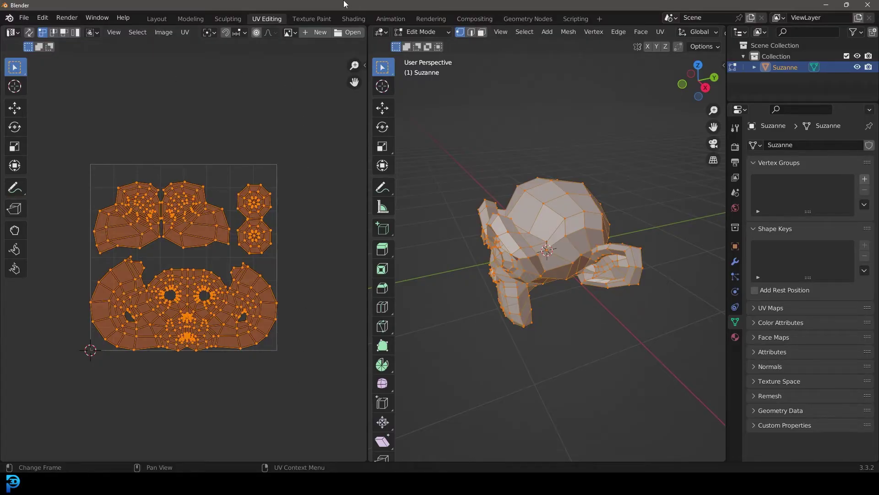
pyautogui.click(152, 22)
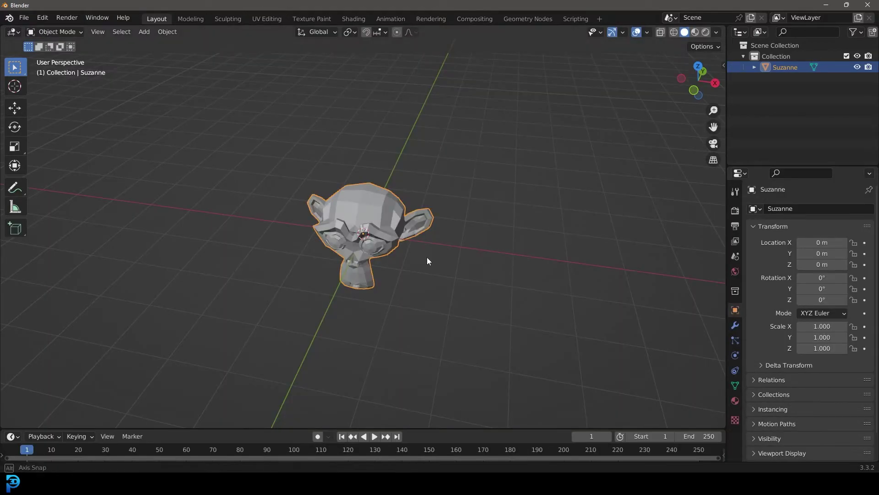
# Step: Add a Subdivision Surface modifier to the monkey
pyautogui.moveTo(428, 259); pyautogui.dragTo(392, 202, button='middle')
pyautogui.scroll(4, 393, 202)
pyautogui.click(735, 325)
pyautogui.click(771, 209)
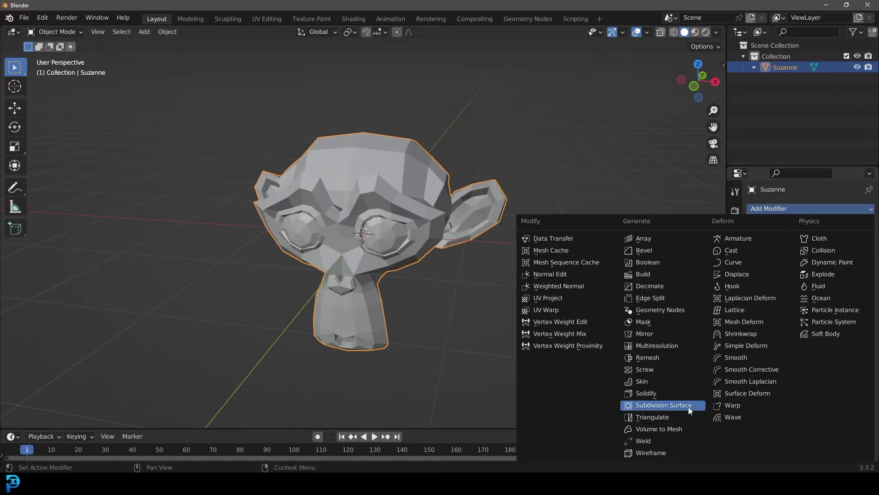
pyautogui.click(700, 410)
pyautogui.scroll(2, 391, 202)
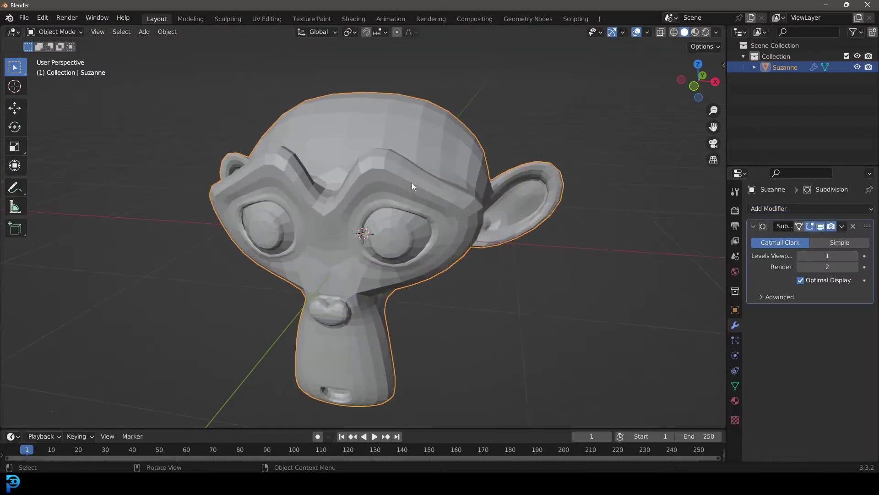
# Step: Shade the monkey smooth and set the subdivision's viewport level to 2
pyautogui.rightClick(314, 133)
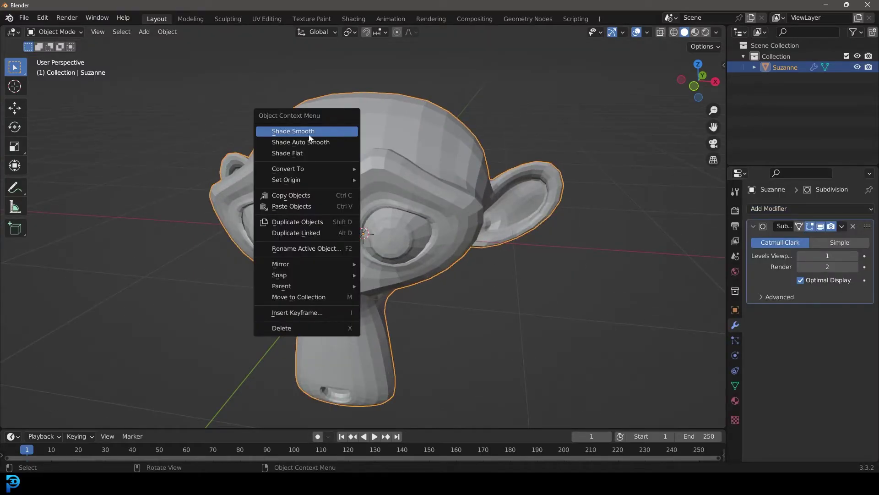
pyautogui.click(310, 136)
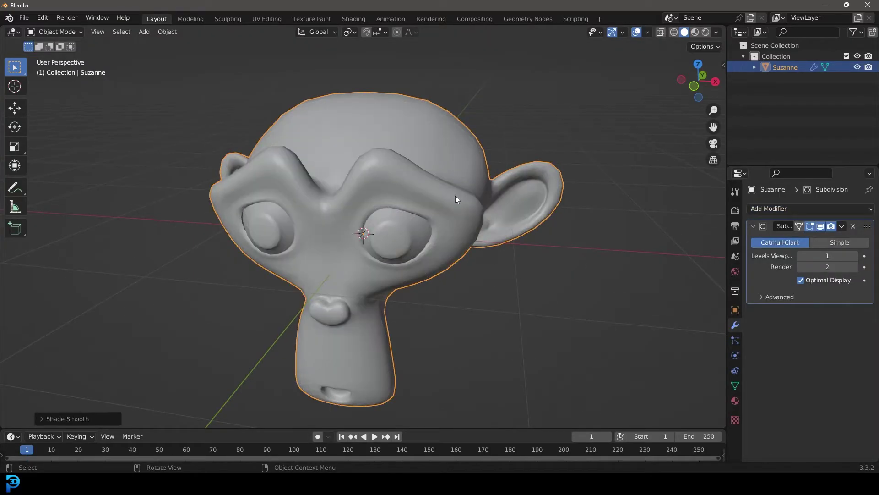
pyautogui.click(856, 256)
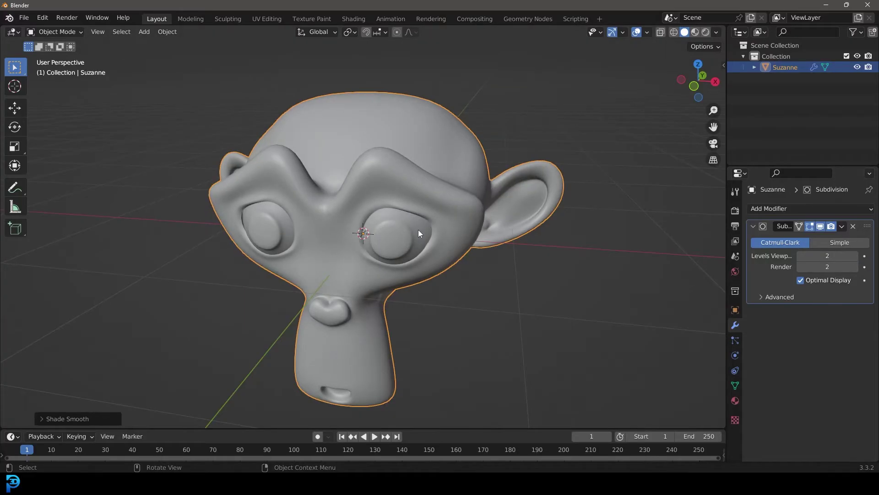
# Step: Create a new material for the monkey and name it "monkey"
pyautogui.click(736, 402)
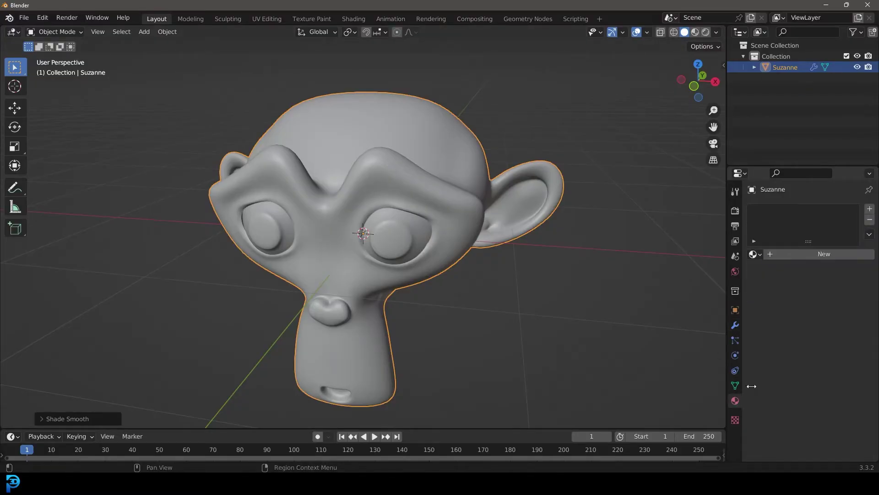
pyautogui.click(818, 256)
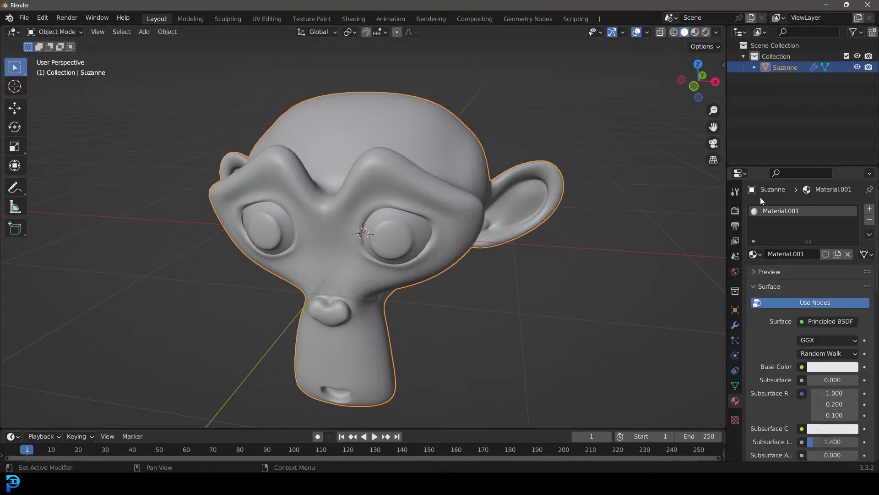
pyautogui.doubleClick(798, 254)
pyautogui.write('monkeyt')
pyautogui.press('Return')
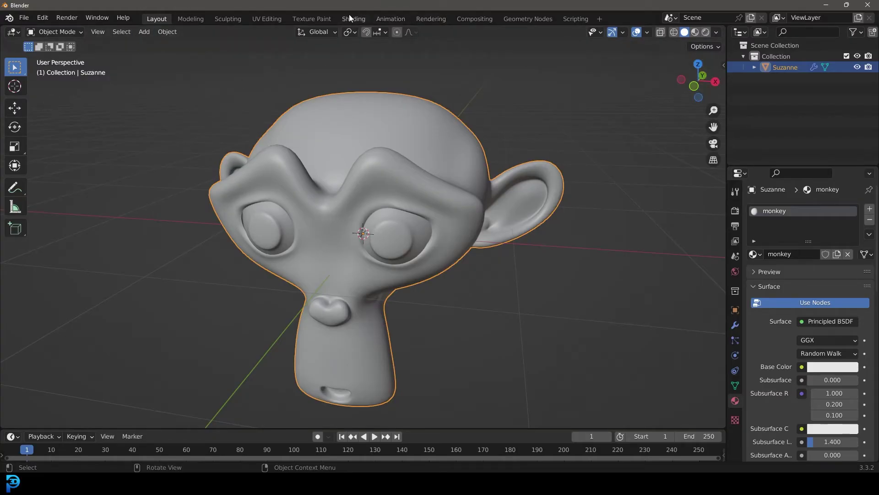
# Step: Switch to the Texture Paint workspace and bring the monkey's face into closer view
pyautogui.click(316, 19)
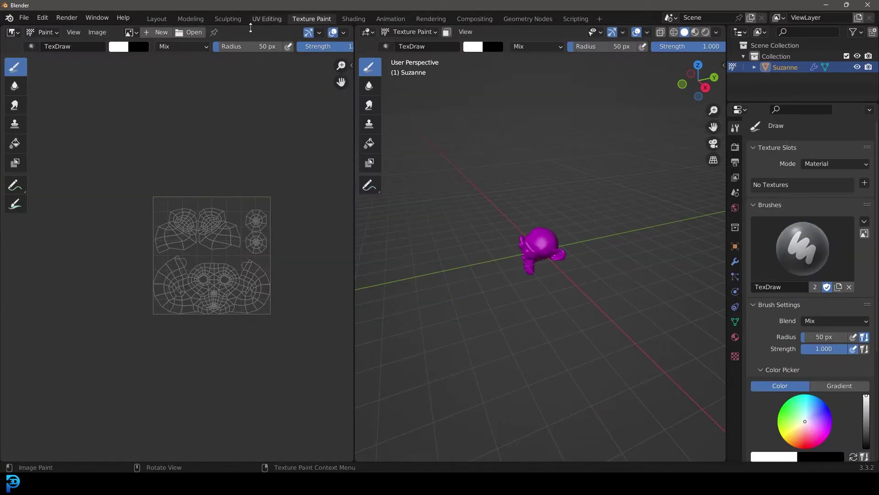
pyautogui.scroll(6, 538, 273)
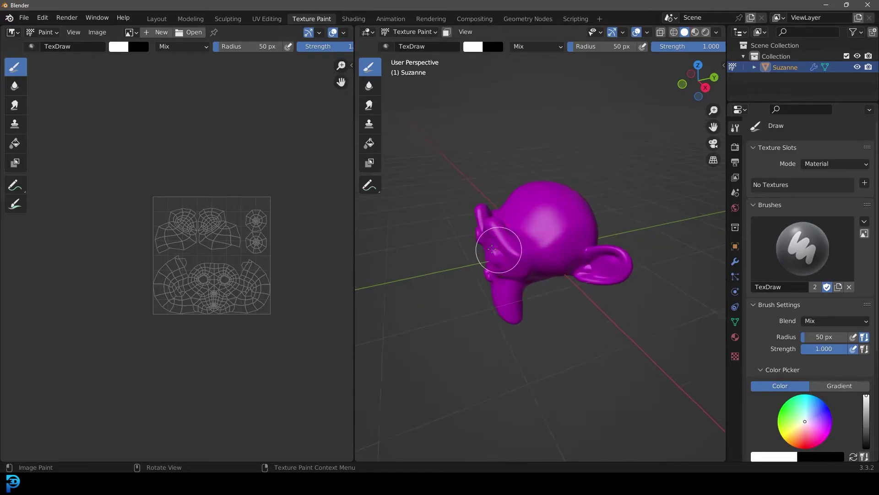
pyautogui.moveTo(498, 249); pyautogui.dragTo(571, 224, button='middle')
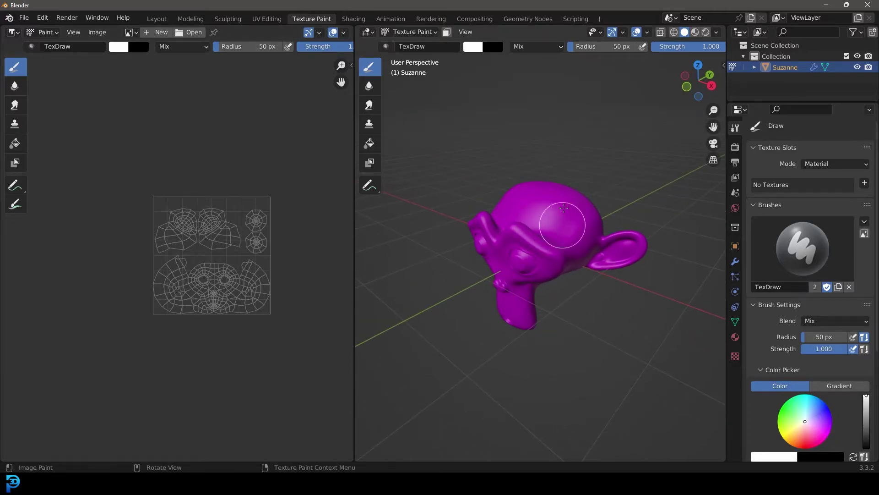
# Step: Start a new image for the texture with a width and height of 2048 px
pyautogui.click(157, 33)
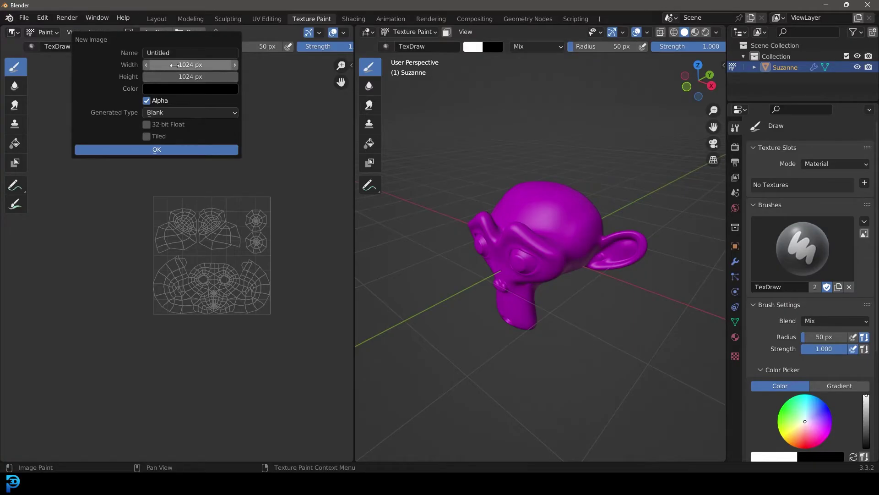
pyautogui.click(186, 64)
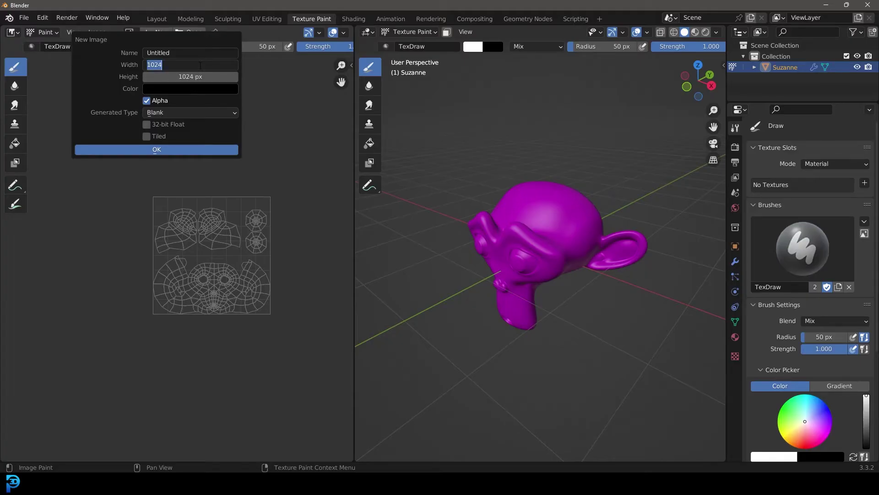
pyautogui.write('2048')
pyautogui.press('Return')
pyautogui.click(194, 77)
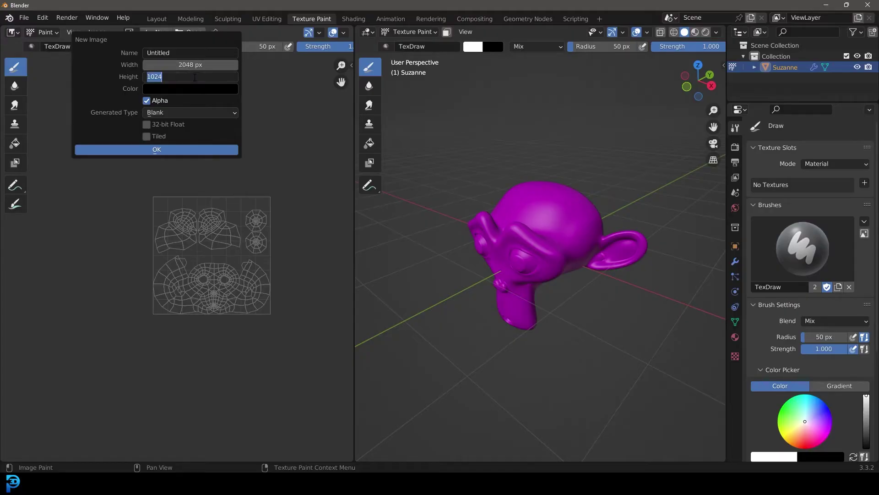
pyautogui.write('2048')
pyautogui.press('Return')
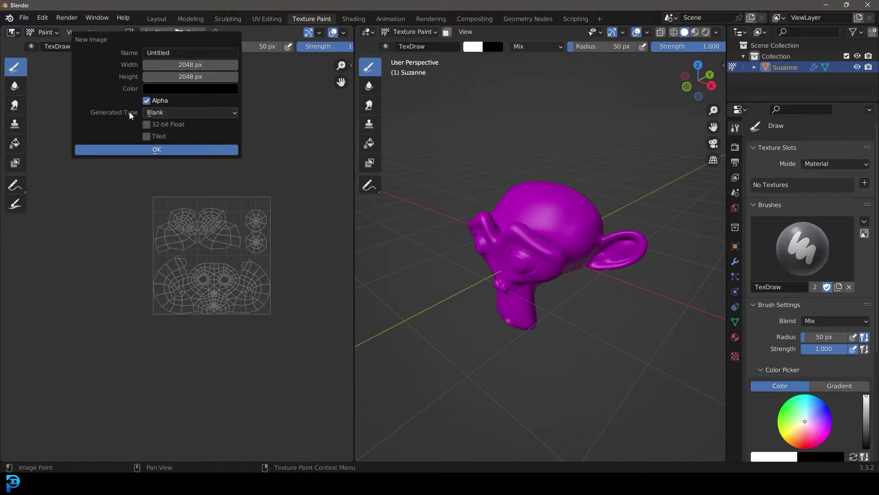
# Step: Set the new image's generated type to UV Grid and create it
pyautogui.click(163, 113)
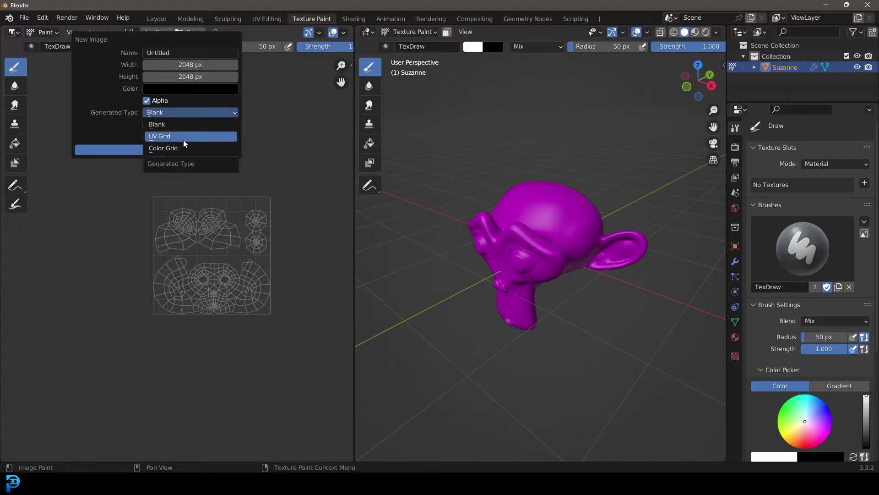
pyautogui.click(169, 137)
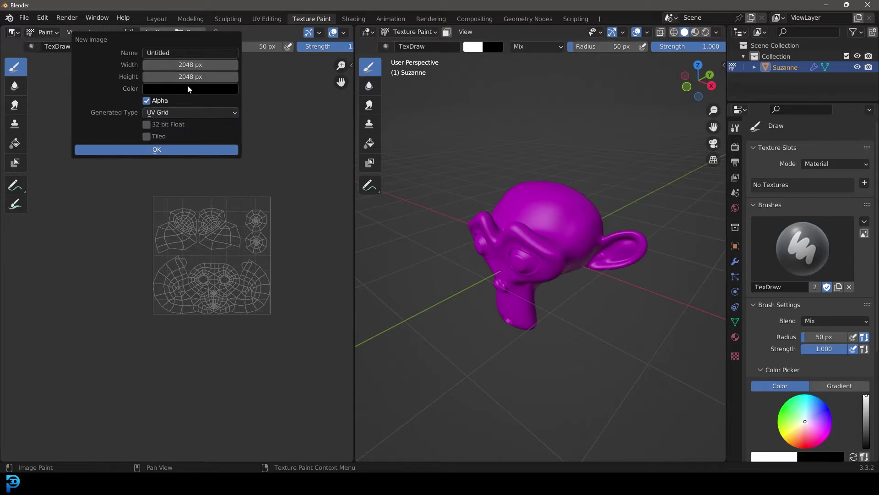
pyautogui.click(172, 153)
pyautogui.scroll(-3, 236, 142)
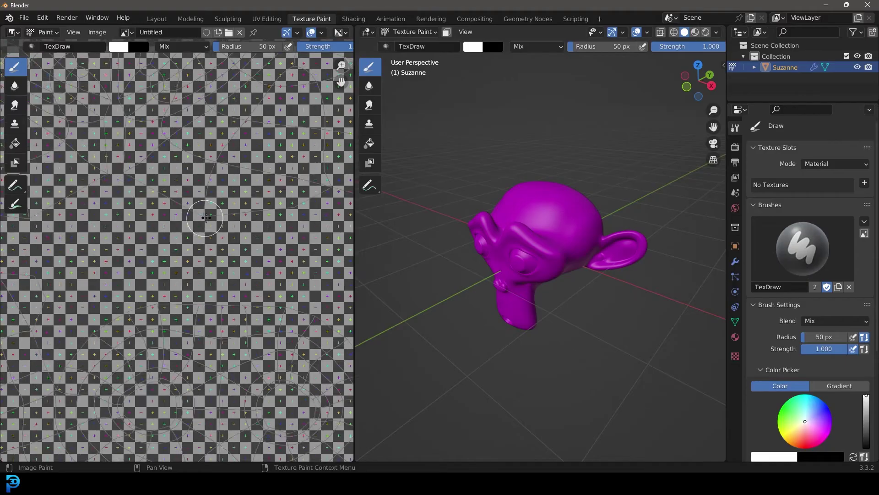
pyautogui.scroll(1, 217, 233)
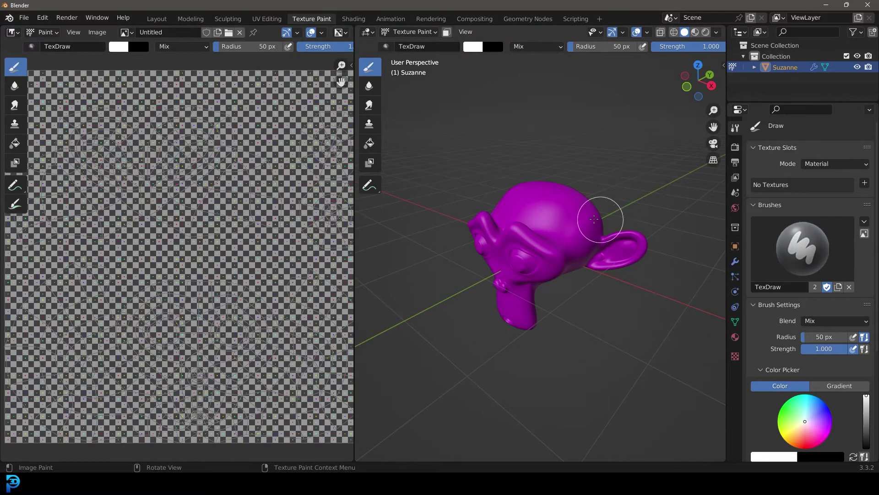
# Step: In the Shading workspace, add an Image Texture node with its Color output connected to the Principled BSDF's Base Color
pyautogui.scroll(2, 595, 220)
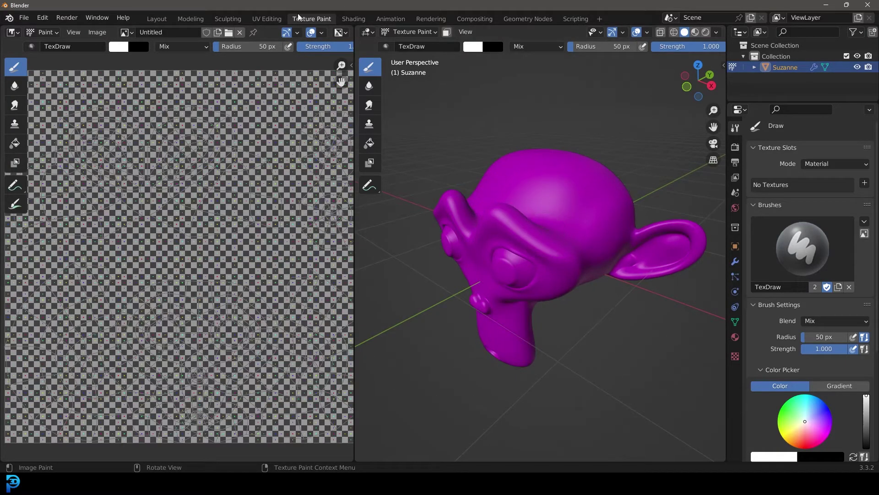
pyautogui.click(353, 19)
pyautogui.scroll(2, 438, 366)
pyautogui.scroll(4, 436, 364)
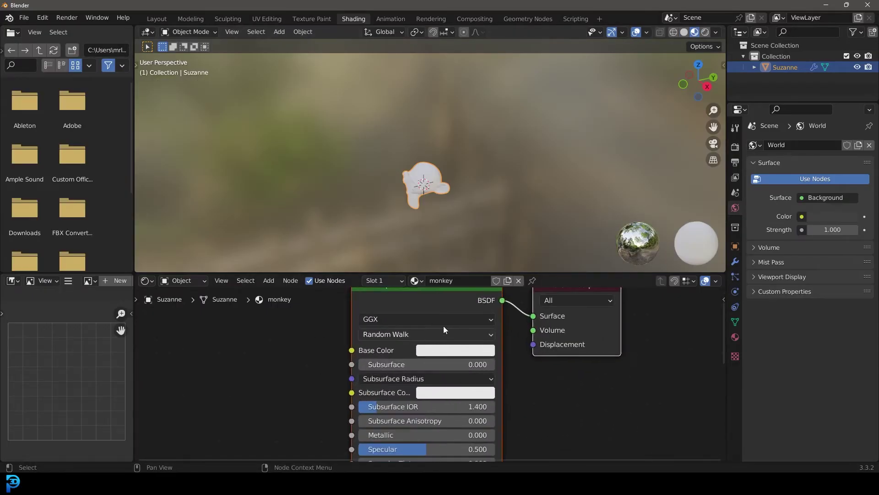
pyautogui.moveTo(360, 333); pyautogui.dragTo(386, 363, button='middle')
pyautogui.moveTo(379, 380); pyautogui.dragTo(212, 341)
pyautogui.write('image')
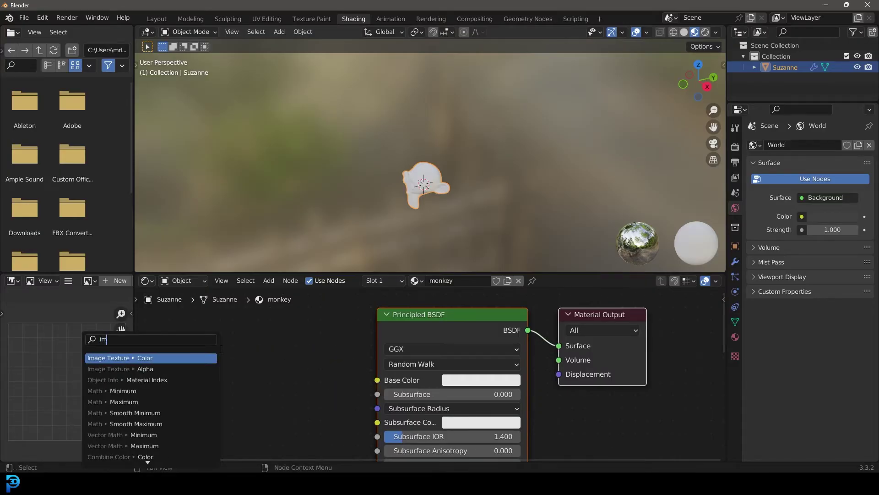
pyautogui.click(115, 358)
pyautogui.click(193, 375)
# Step: Assign the Untitled image to the Image Texture node and return to the Texture Paint workspace
pyautogui.click(178, 377)
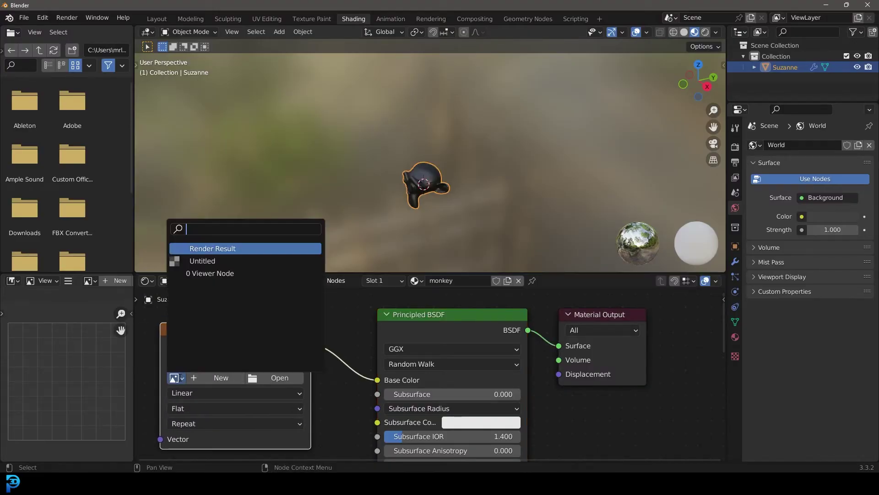
pyautogui.click(206, 261)
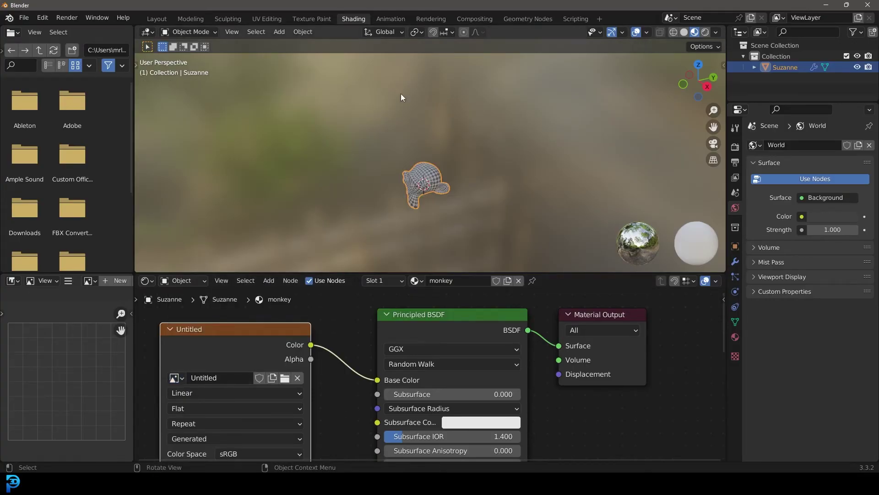
pyautogui.click(314, 19)
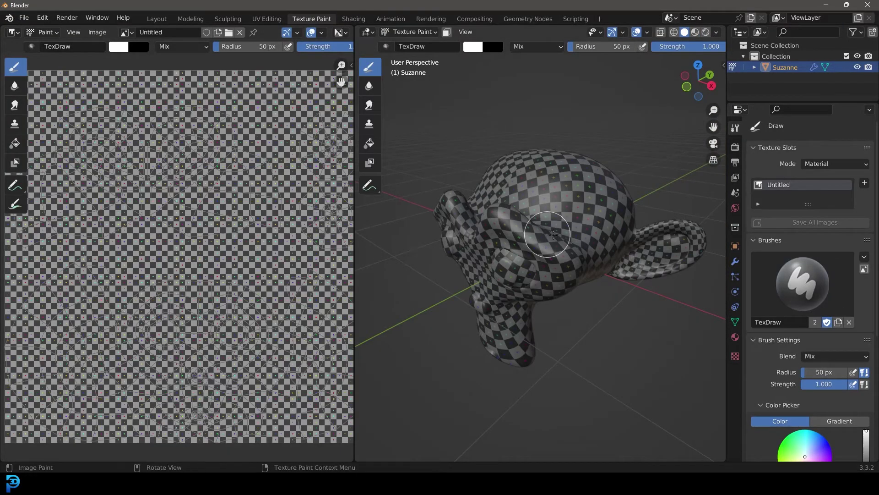
# Step: Examine the UV grid texture on the monkey head up close and from different angles
pyautogui.moveTo(553, 234); pyautogui.dragTo(569, 234, button='middle')
pyautogui.scroll(1, 568, 234)
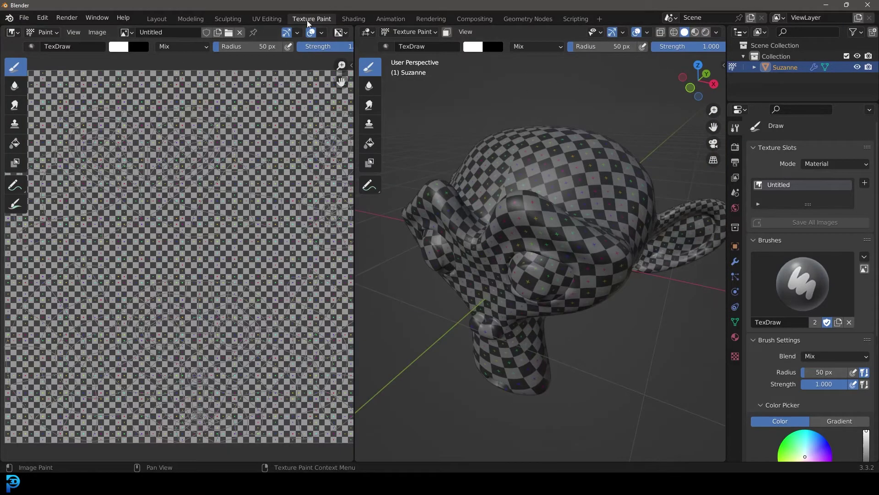
pyautogui.moveTo(522, 214); pyautogui.dragTo(548, 211, button='middle')
pyautogui.moveTo(552, 178); pyautogui.dragTo(543, 214, button='middle')
pyautogui.scroll(1, 542, 213)
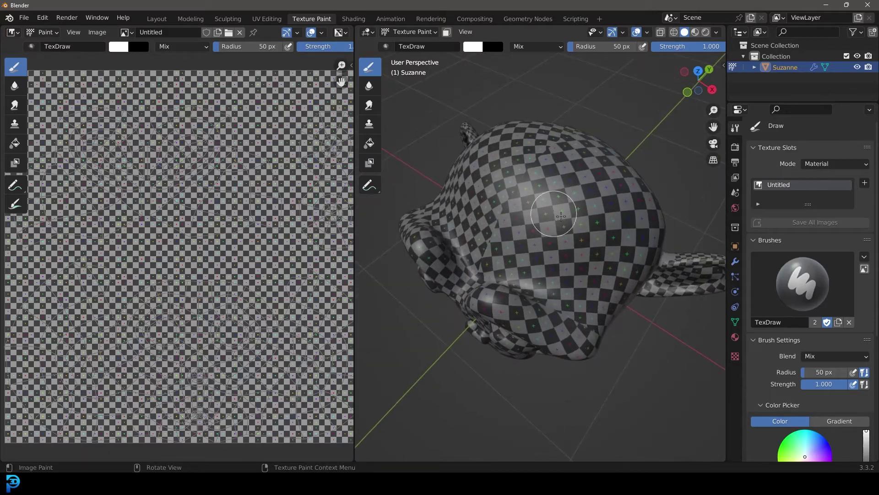
pyautogui.scroll(2, 570, 213)
pyautogui.press('z')
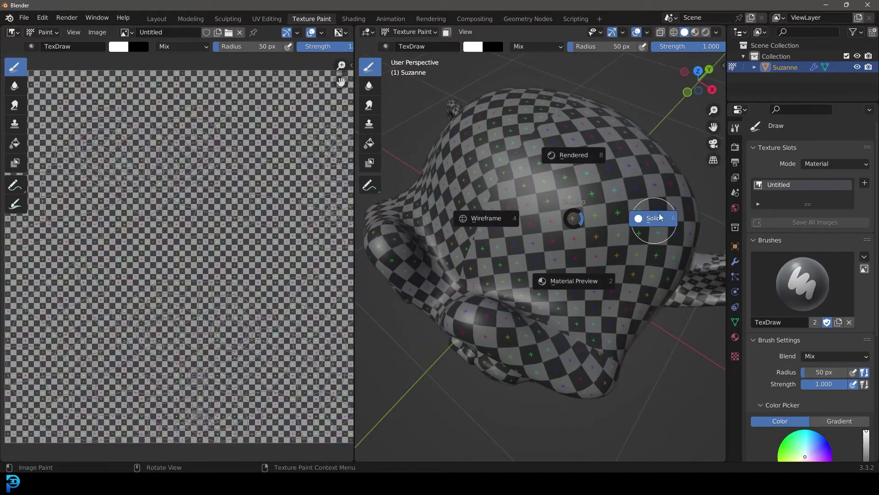
pyautogui.moveTo(573, 216)
pyautogui.mouseDown(button='middle')
pyautogui.moveTo(553, 292)
pyautogui.moveTo(542, 266)
pyautogui.mouseUp(button='middle')
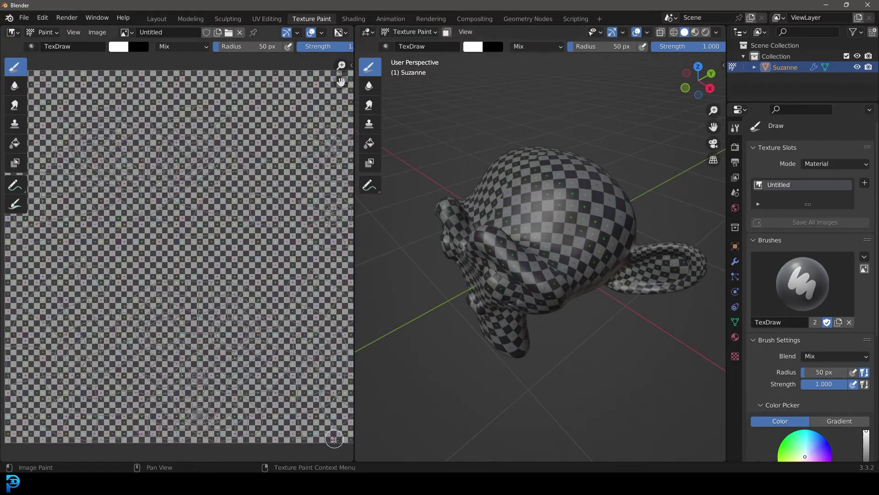
# Step: Move the Blender window aside, view whale.png from the desktop in the image viewer, and return to Blender at full size
pyautogui.moveTo(650, 4); pyautogui.dragTo(650, 95)
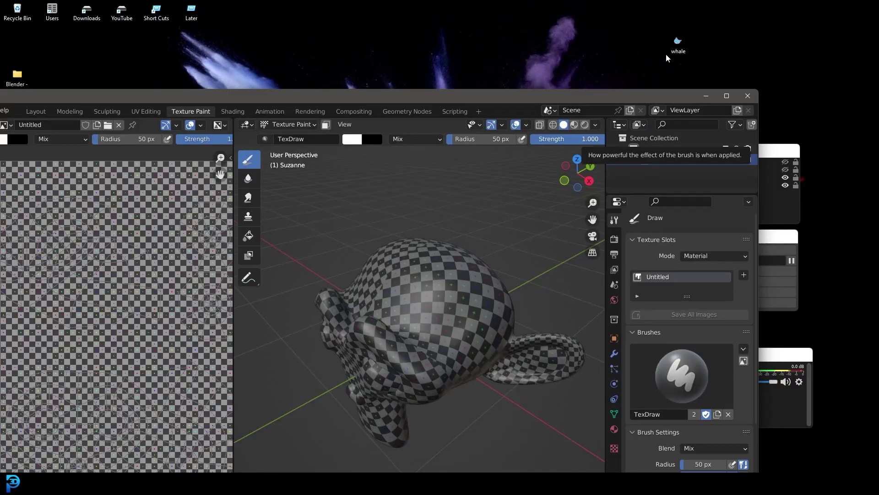
pyautogui.doubleClick(678, 42)
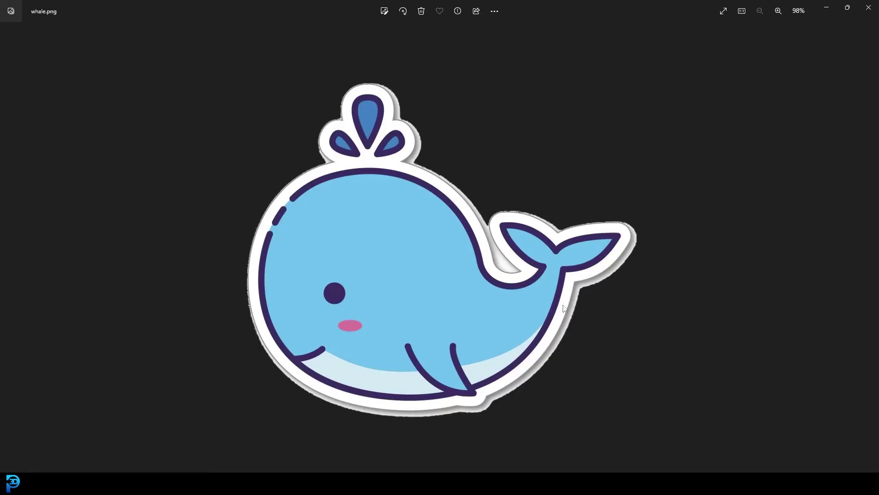
pyautogui.click(828, 8)
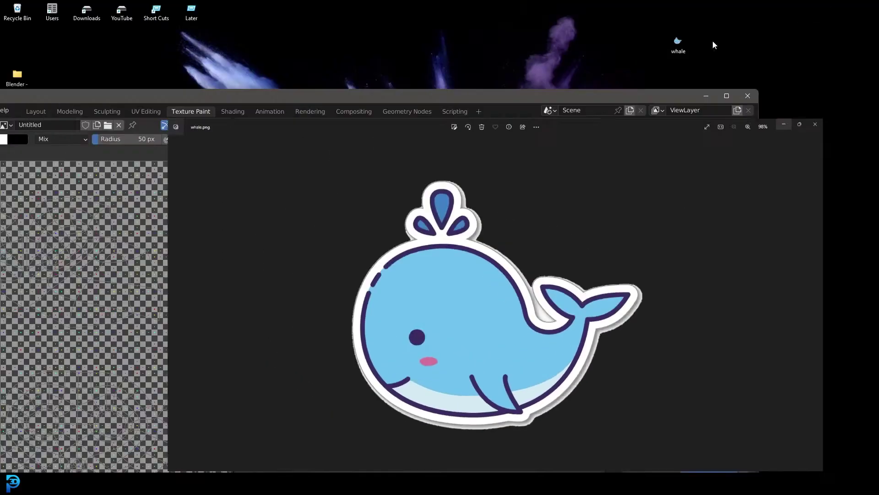
pyautogui.click(735, 95)
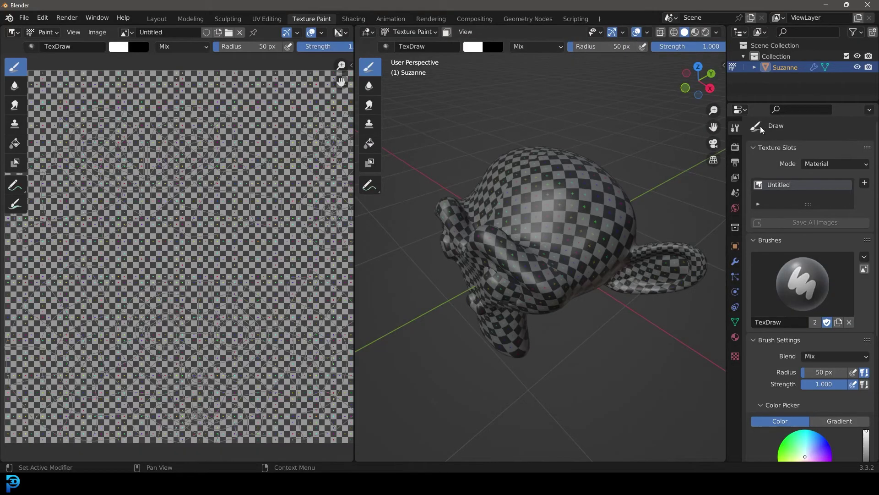
# Step: Add a new texture to the Draw brush in its texture settings
pyautogui.scroll(-10, 779, 192)
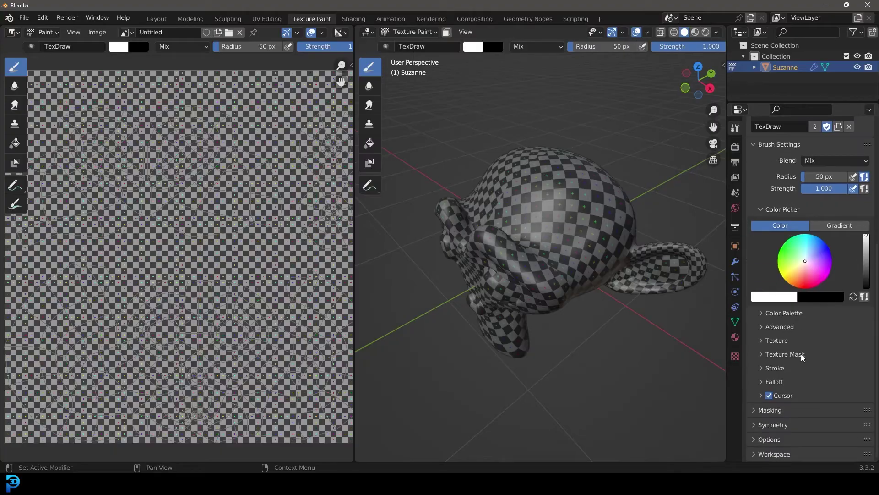
pyautogui.click(766, 341)
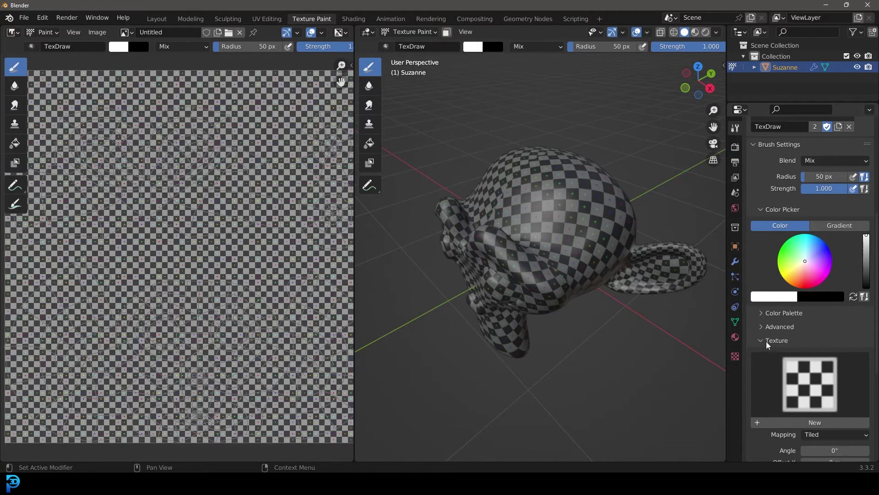
pyautogui.scroll(-3, 785, 389)
pyautogui.click(811, 369)
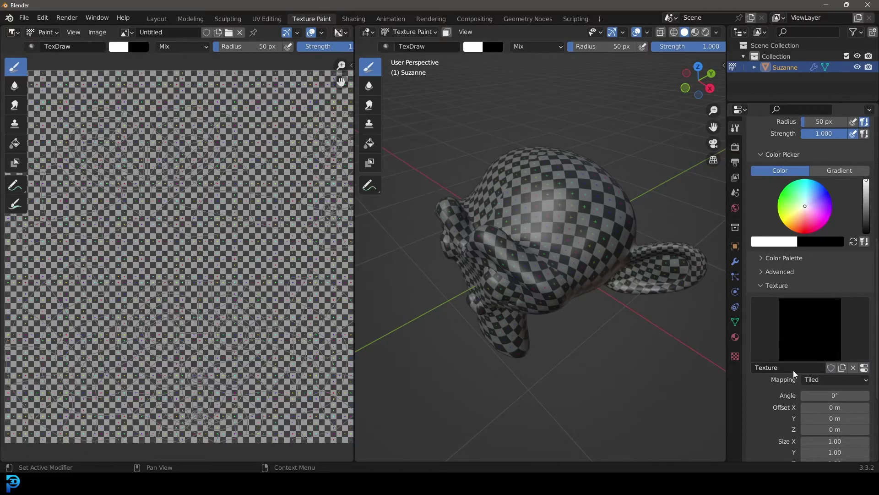
# Step: Load whale.png from the Desktop as the brush texture's image and go back to the brush's texture settings
pyautogui.click(735, 357)
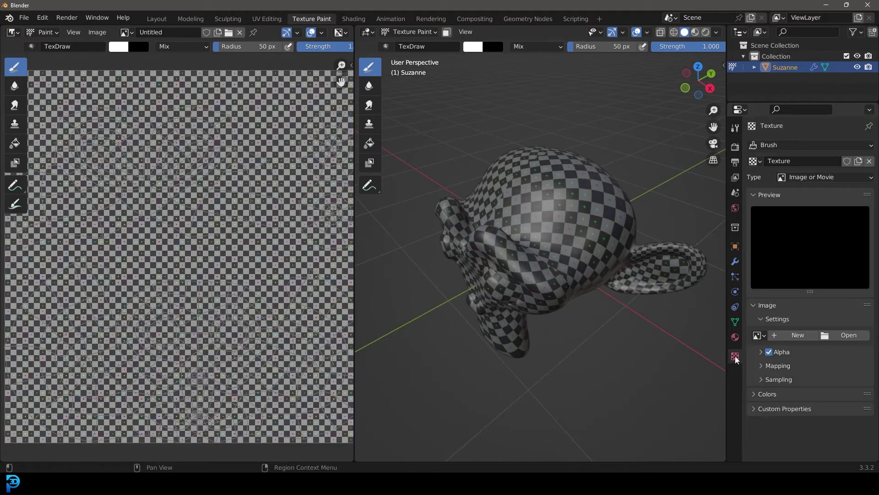
pyautogui.click(754, 162)
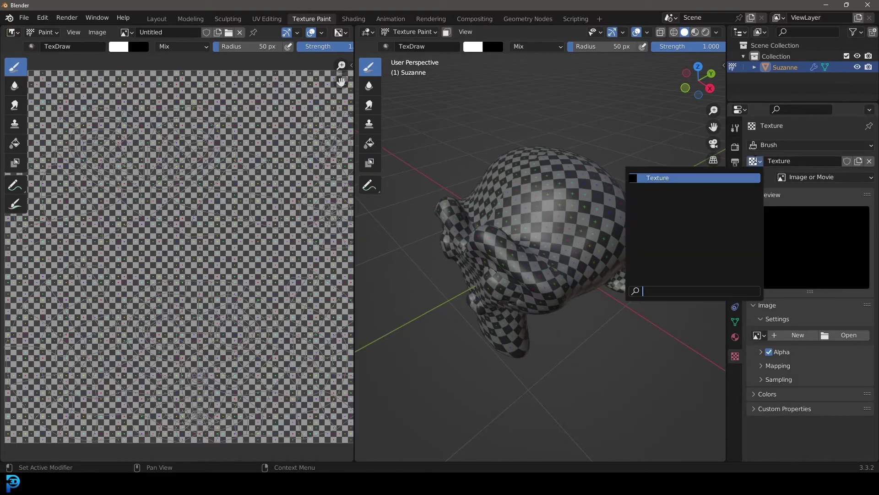
pyautogui.click(673, 178)
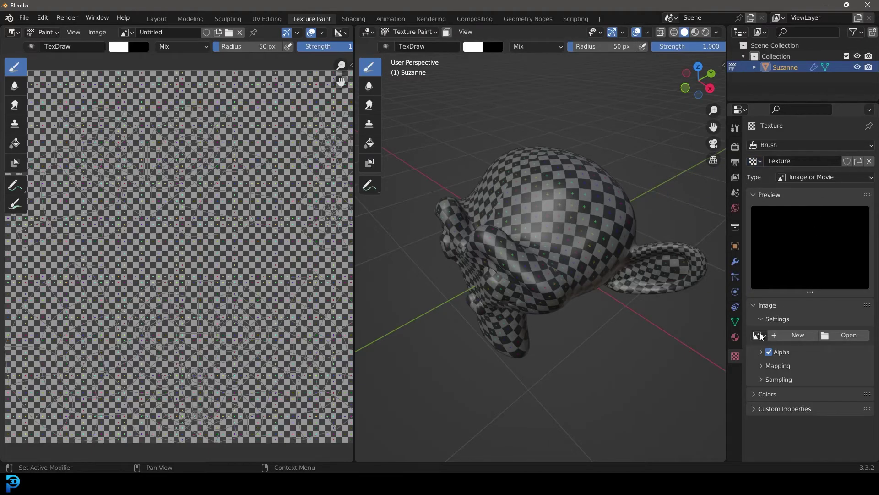
pyautogui.click(848, 337)
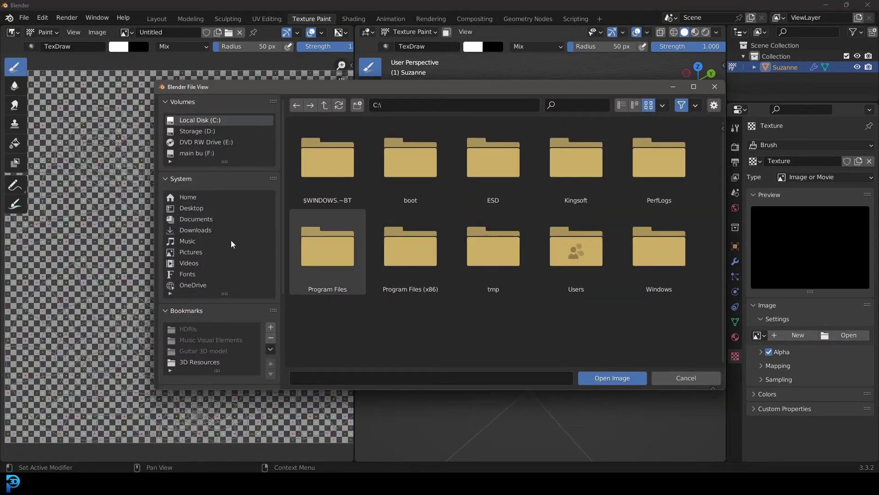
pyautogui.click(202, 208)
pyautogui.click(328, 334)
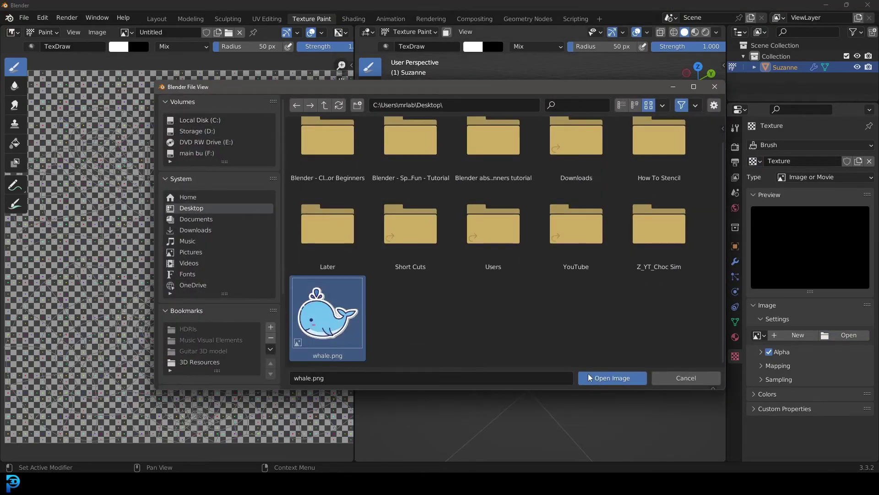
pyautogui.click(613, 378)
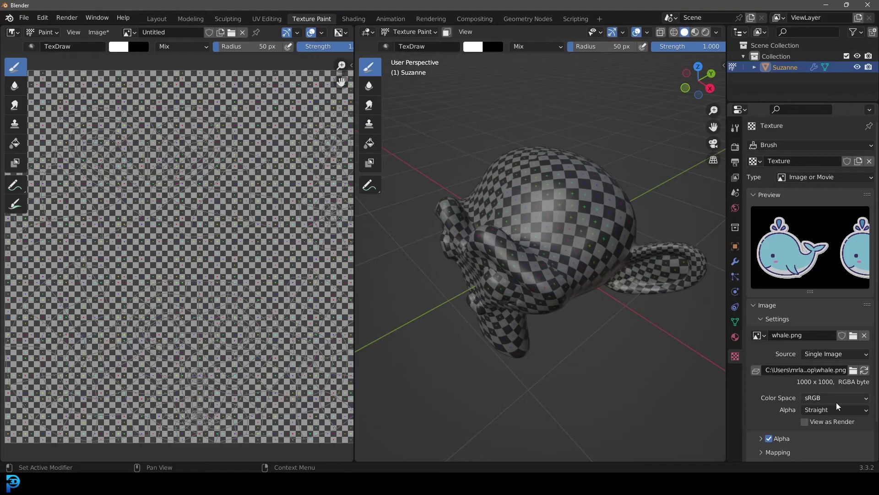
pyautogui.click(736, 128)
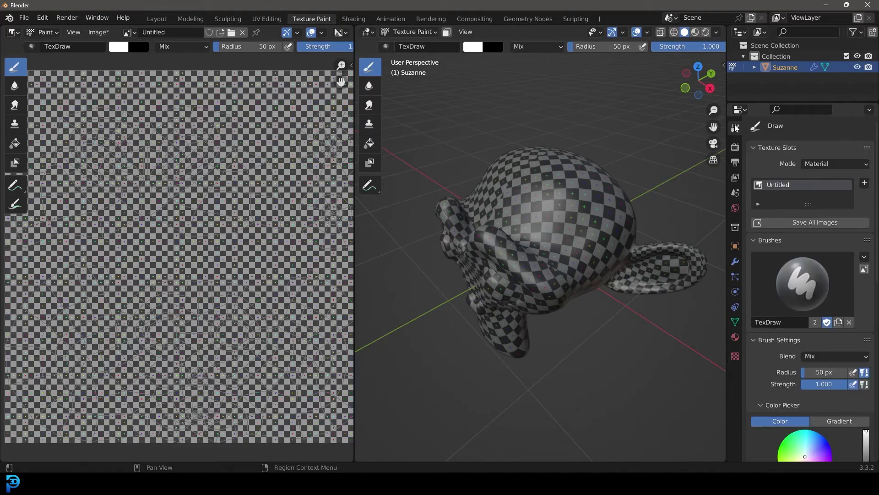
pyautogui.scroll(-15, 814, 241)
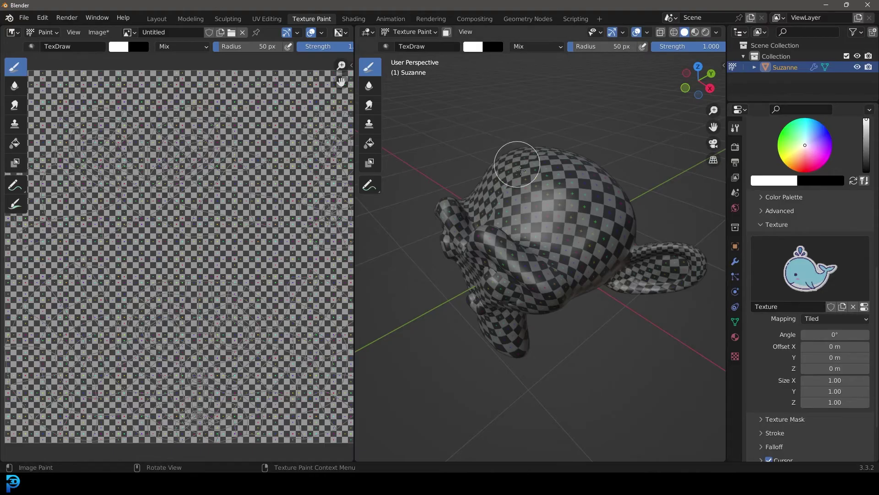
# Step: Try painting the whale texture across the monkey's head with Tiled mapping, and undo the stroke
pyautogui.moveTo(583, 202)
pyautogui.mouseDown()
pyautogui.moveTo(553, 169)
pyautogui.moveTo(582, 192)
pyautogui.moveTo(536, 202)
pyautogui.moveTo(515, 152)
pyautogui.moveTo(527, 289)
pyautogui.moveTo(543, 248)
pyautogui.mouseUp()
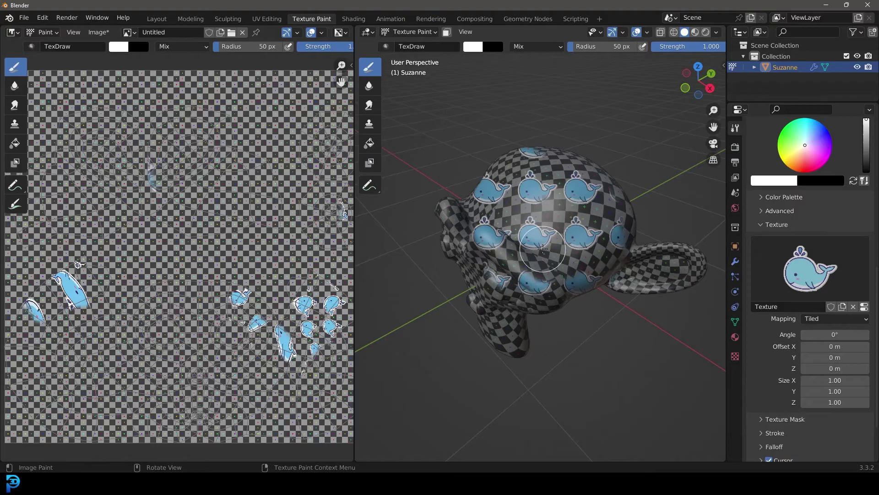
pyautogui.hotkey('ctrl', 'z')
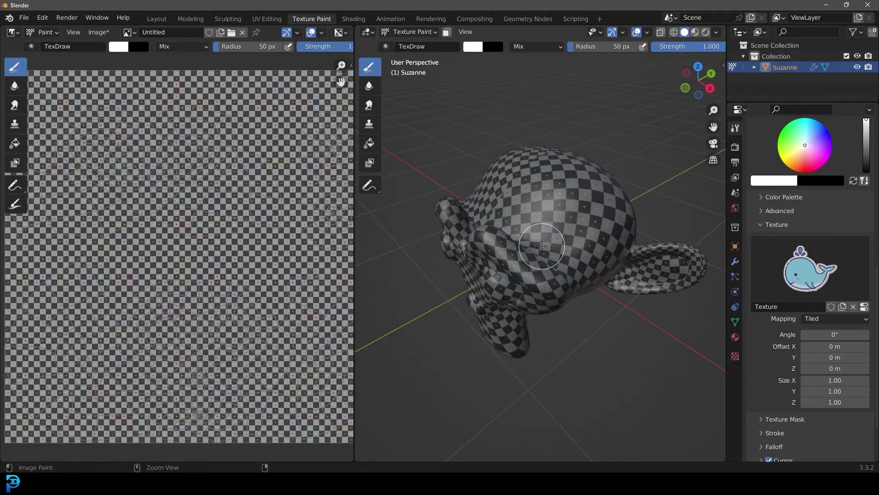
# Step: Set the brush texture's mapping to Stencil and widen the 3D viewport by narrowing the image editor
pyautogui.click(823, 321)
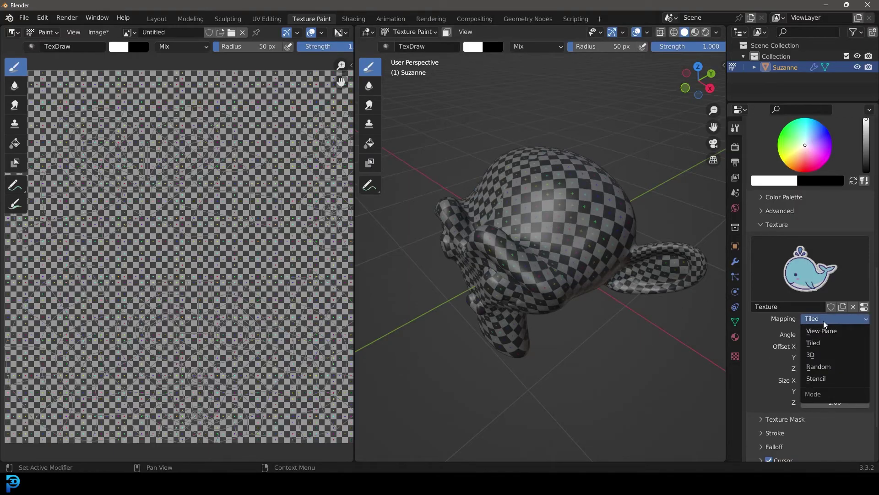
pyautogui.click(832, 381)
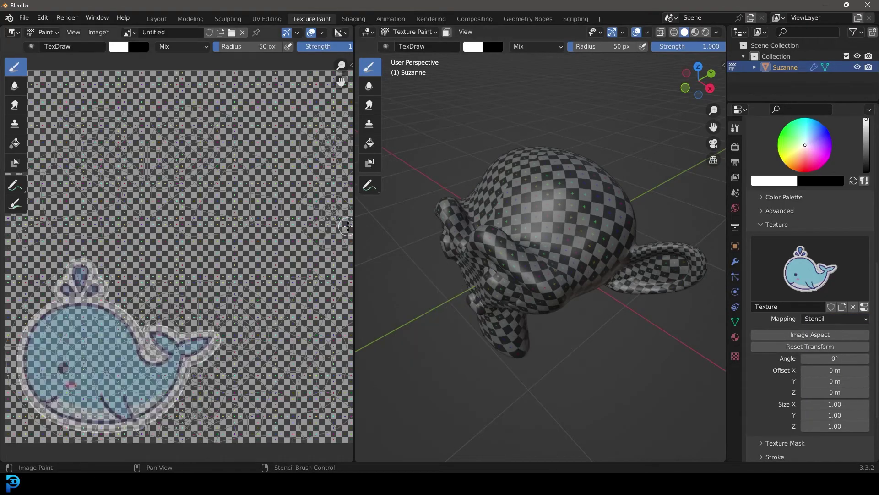
pyautogui.moveTo(355, 224); pyautogui.dragTo(229, 224)
# Step: Move the whale stencil over the monkey's forehead and orbit the model beneath it to a lower viewing angle
pyautogui.moveTo(348, 348)
pyautogui.mouseDown(button='right')
pyautogui.moveTo(506, 292)
pyautogui.moveTo(488, 247)
pyautogui.mouseUp(button='right')
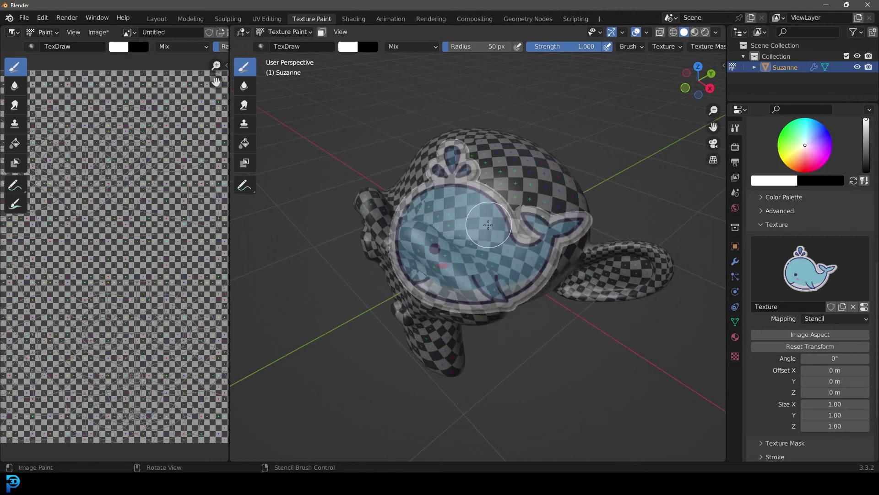
pyautogui.moveTo(470, 217); pyautogui.dragTo(484, 204, button='right')
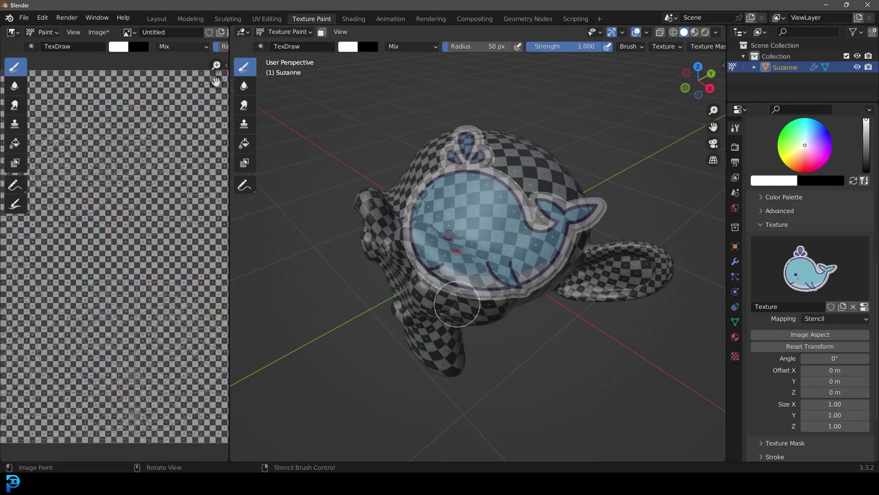
pyautogui.moveTo(500, 216); pyautogui.dragTo(529, 171, button='middle')
pyautogui.keyDown('shift'); pyautogui.moveTo(506, 138); pyautogui.dragTo(470, 211, button='middle'); pyautogui.keyUp('shift')
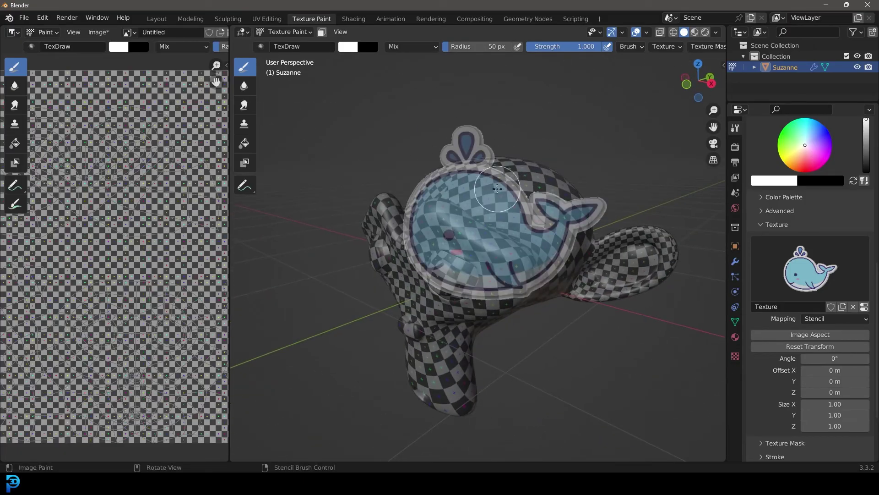
# Step: Scale the whale stencil down to fit the side of the monkey's head and rotate it to about 2°
pyautogui.moveTo(503, 195); pyautogui.dragTo(501, 216, button='right')
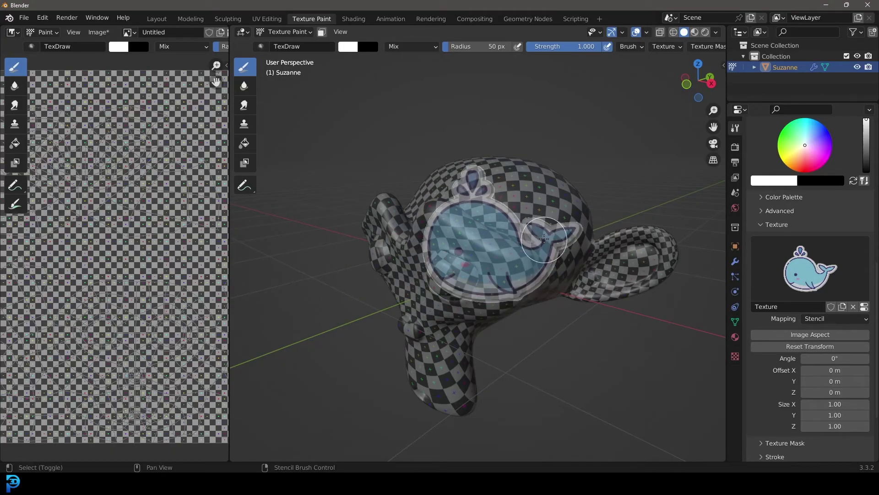
pyautogui.keyDown('shift'); pyautogui.moveTo(494, 172); pyautogui.dragTo(516, 219, button='right'); pyautogui.keyUp('shift')
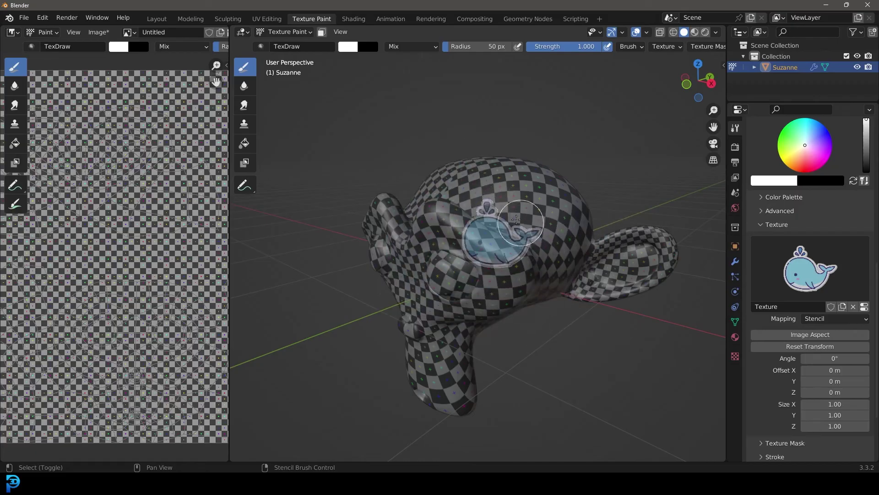
pyautogui.moveTo(540, 252)
pyautogui.keyDown('shift'); pyautogui.mouseDown(button='right')
pyautogui.moveTo(642, 279)
pyautogui.moveTo(538, 250)
pyautogui.mouseUp(button='right'); pyautogui.keyUp('shift')
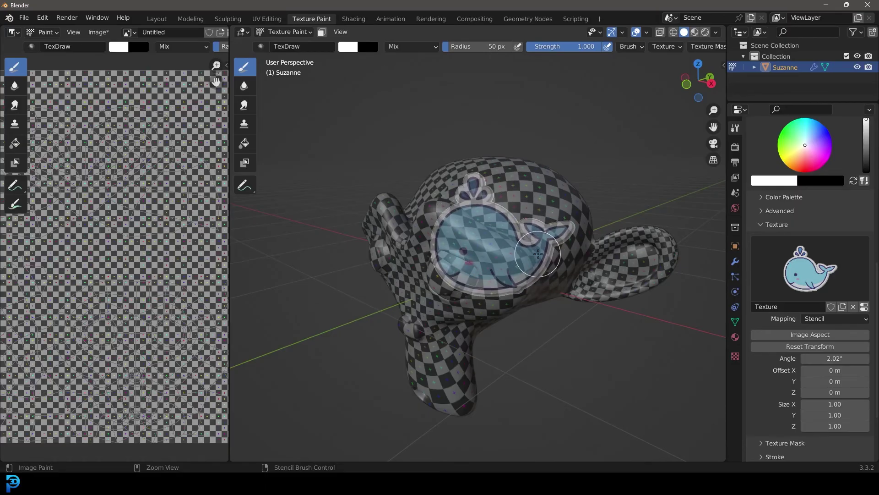
# Step: Move the whale stencil onto the side of the monkey's head and paint the complete whale sticker through it
pyautogui.moveTo(495, 251); pyautogui.dragTo(531, 248, button='middle')
pyautogui.scroll(3, 521, 234)
pyautogui.scroll(-4, 513, 247)
pyautogui.scroll(2, 507, 246)
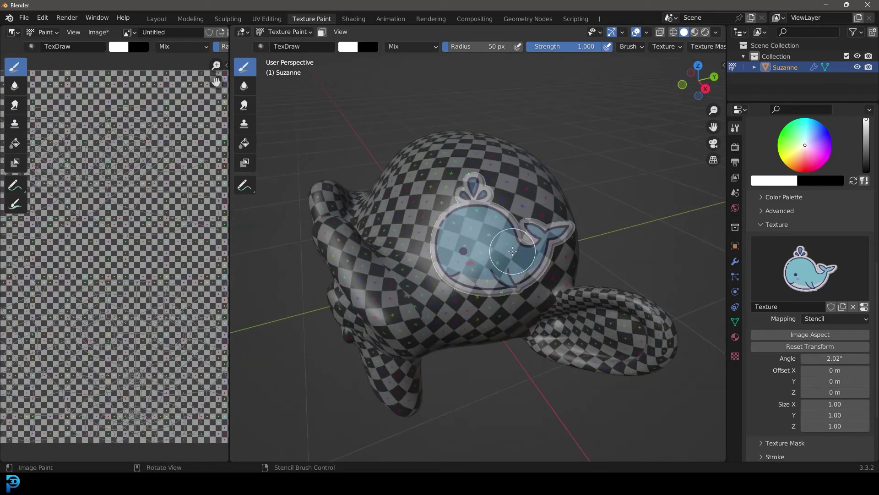
pyautogui.moveTo(513, 251); pyautogui.dragTo(485, 243, button='right')
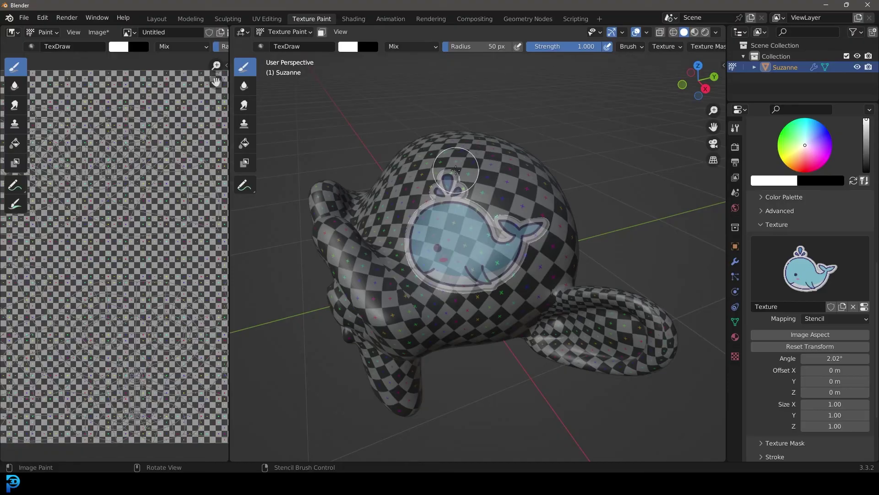
pyautogui.moveTo(438, 273); pyautogui.dragTo(489, 260)
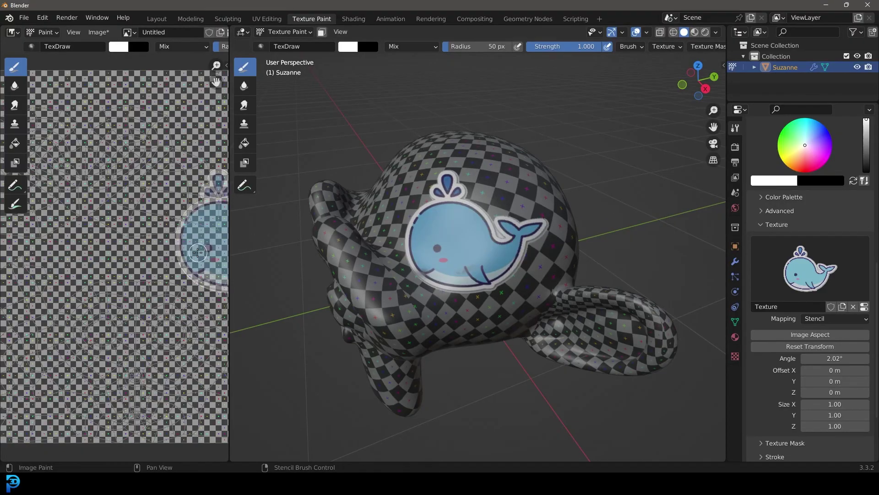
pyautogui.scroll(-3, 201, 248)
pyautogui.scroll(7, 142, 311)
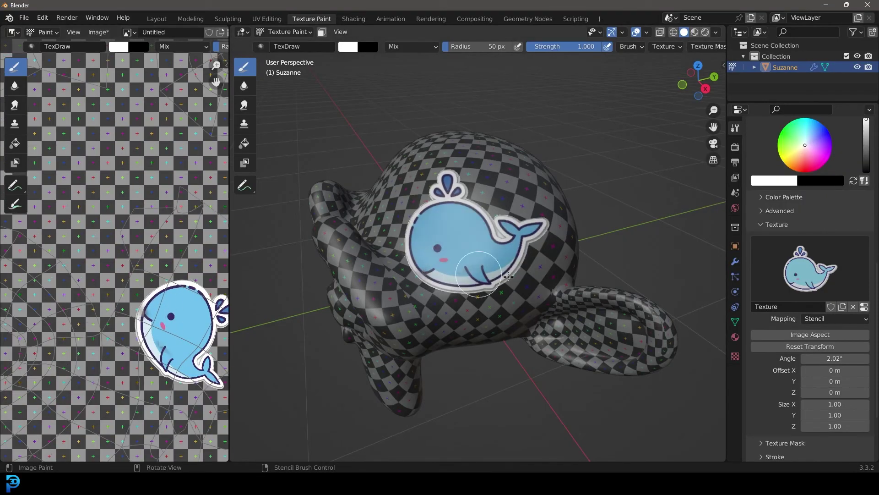
# Step: Paint a smaller whale sticker on the back of the monkey's head with the stencil rotated to 4.35°, and open the brush texture's image settings
pyautogui.moveTo(456, 271); pyautogui.dragTo(480, 241, button='middle')
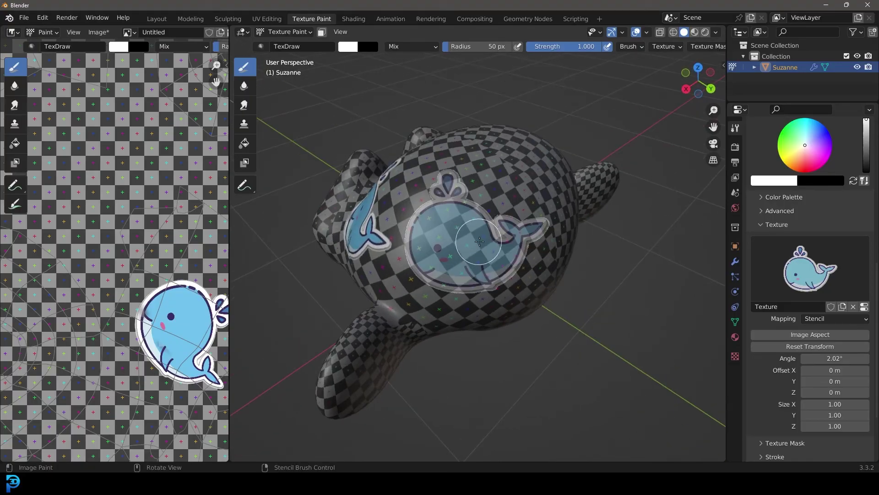
pyautogui.moveTo(479, 241)
pyautogui.keyDown('ctrl'); pyautogui.mouseDown(button='right')
pyautogui.moveTo(508, 238)
pyautogui.moveTo(507, 254)
pyautogui.moveTo(500, 243)
pyautogui.mouseUp(button='right'); pyautogui.keyUp('ctrl')
pyautogui.moveTo(461, 189); pyautogui.dragTo(450, 219)
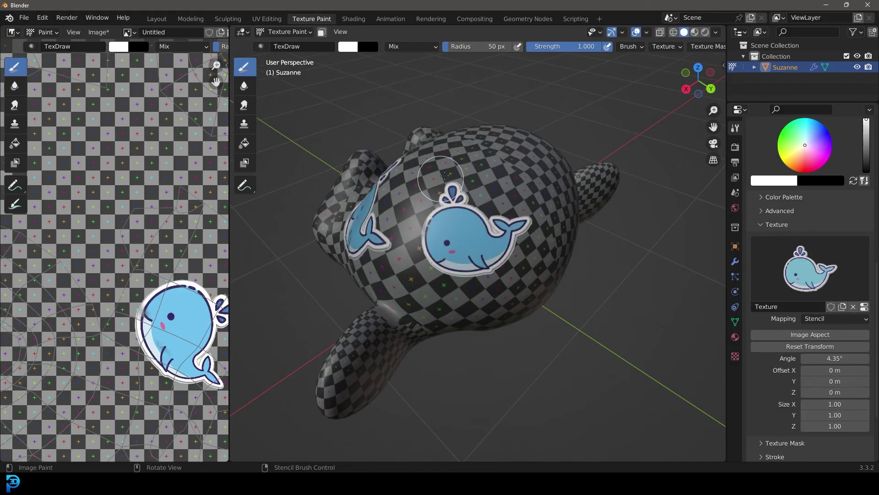
pyautogui.click(735, 357)
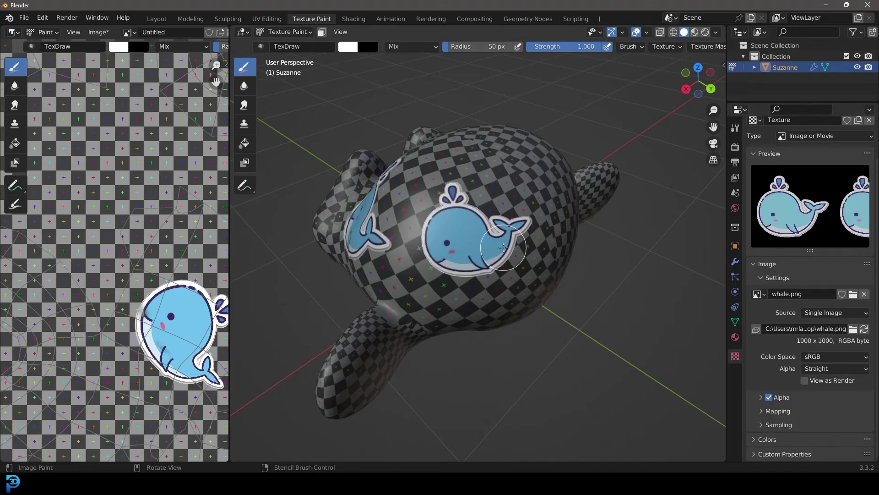
# Step: Scale the whale stencil down to fit between the monkey's eyes and paint a small whale sticker there
pyautogui.moveTo(417, 255); pyautogui.dragTo(541, 238, button='middle')
pyautogui.moveTo(512, 242); pyautogui.dragTo(525, 284, button='right')
pyautogui.moveTo(525, 285); pyautogui.dragTo(509, 243, button='middle')
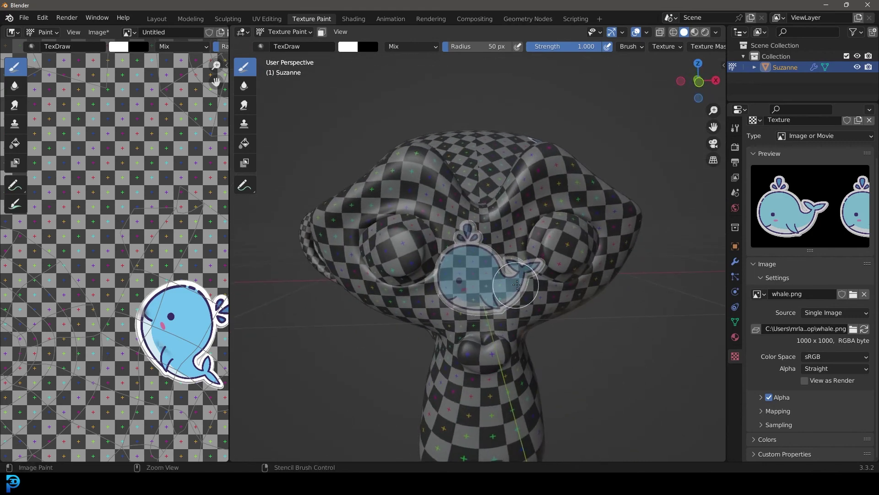
pyautogui.keyDown('shift'); pyautogui.moveTo(559, 285); pyautogui.dragTo(525, 284, button='right'); pyautogui.keyUp('shift')
pyautogui.moveTo(477, 249)
pyautogui.mouseDown()
pyautogui.moveTo(501, 257)
pyautogui.moveTo(482, 301)
pyautogui.mouseUp()
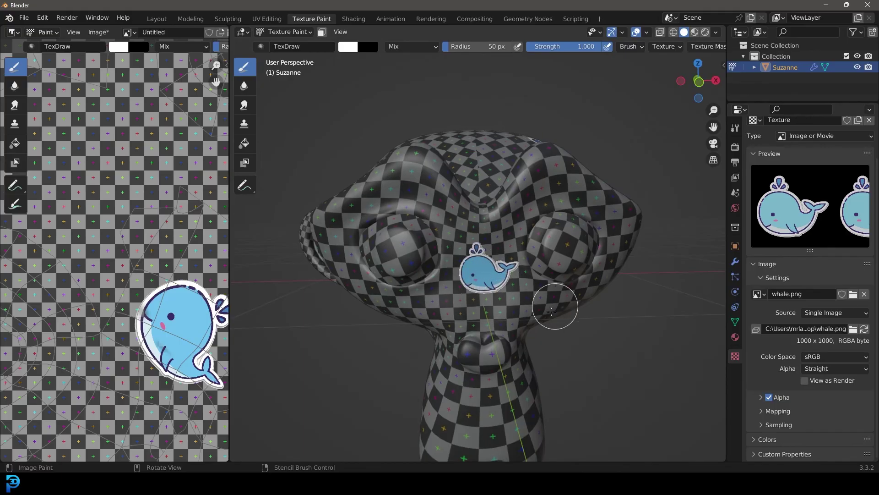
# Step: Enlarge the whale stencil, place it over the monkey's chin, and paint another whale sticker there
pyautogui.moveTo(554, 307); pyautogui.dragTo(522, 290, button='middle')
pyautogui.moveTo(474, 275); pyautogui.dragTo(431, 357, button='right')
pyautogui.moveTo(417, 341)
pyautogui.mouseDown()
pyautogui.moveTo(469, 349)
pyautogui.moveTo(443, 374)
pyautogui.mouseUp()
pyautogui.moveTo(457, 364)
pyautogui.mouseDown(button='right')
pyautogui.moveTo(437, 376)
pyautogui.moveTo(474, 398)
pyautogui.mouseUp(button='right')
pyautogui.moveTo(383, 344)
pyautogui.mouseDown()
pyautogui.moveTo(467, 379)
pyautogui.moveTo(435, 389)
pyautogui.mouseUp()
pyautogui.moveTo(458, 371); pyautogui.dragTo(501, 266, button='middle')
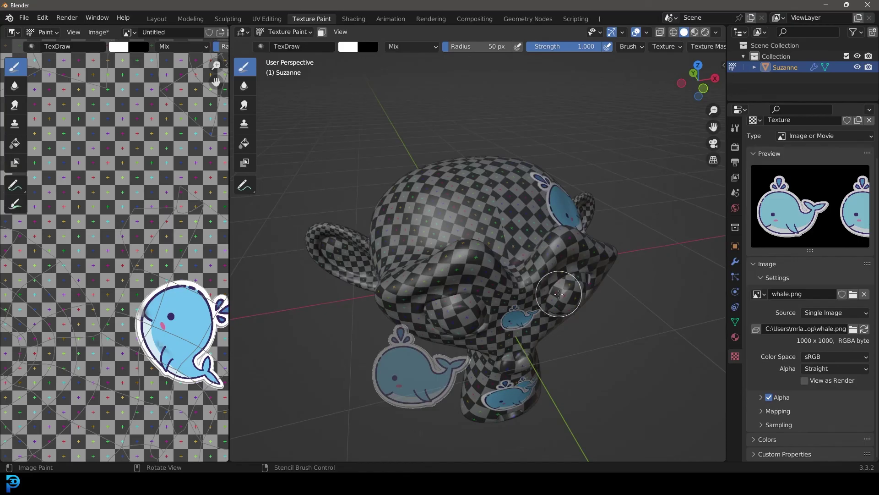
pyautogui.moveTo(565, 290)
pyautogui.mouseDown(button='middle')
pyautogui.moveTo(428, 283)
pyautogui.moveTo(442, 283)
pyautogui.mouseUp(button='middle')
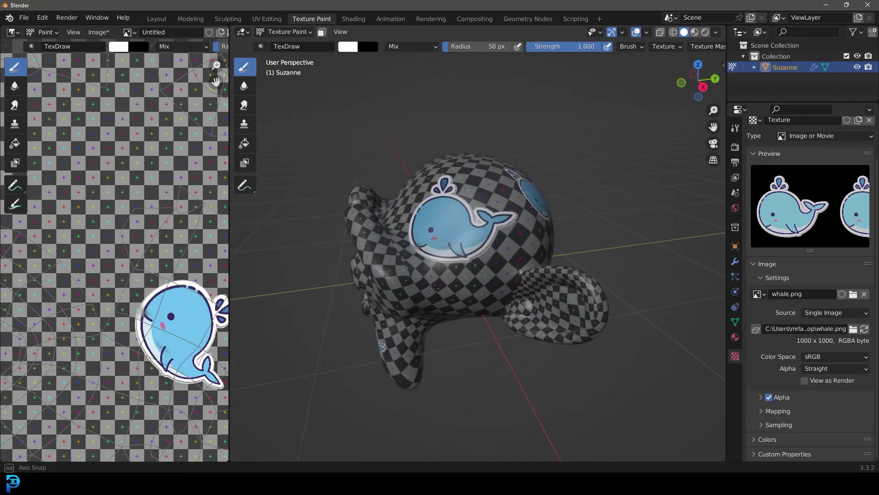